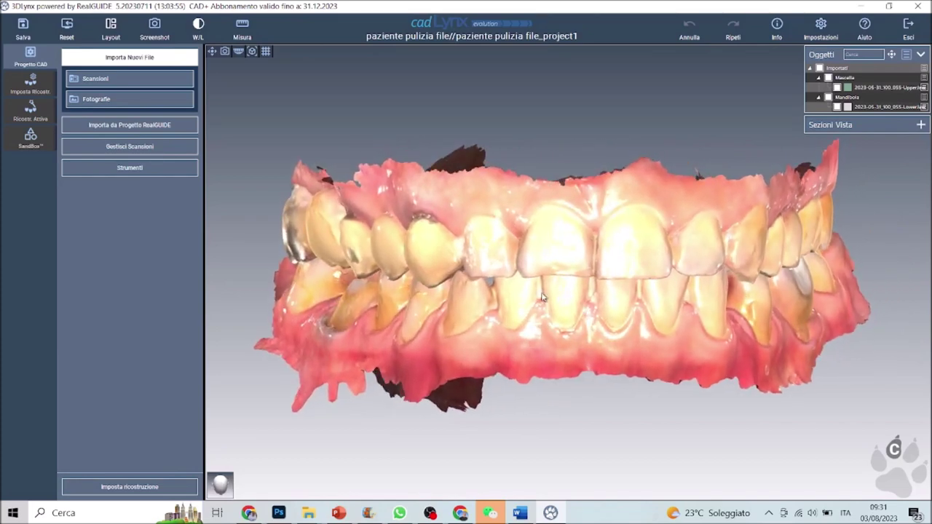
Step: Toggle the glossy finish of the upper jaw scan
right_click(566, 246)
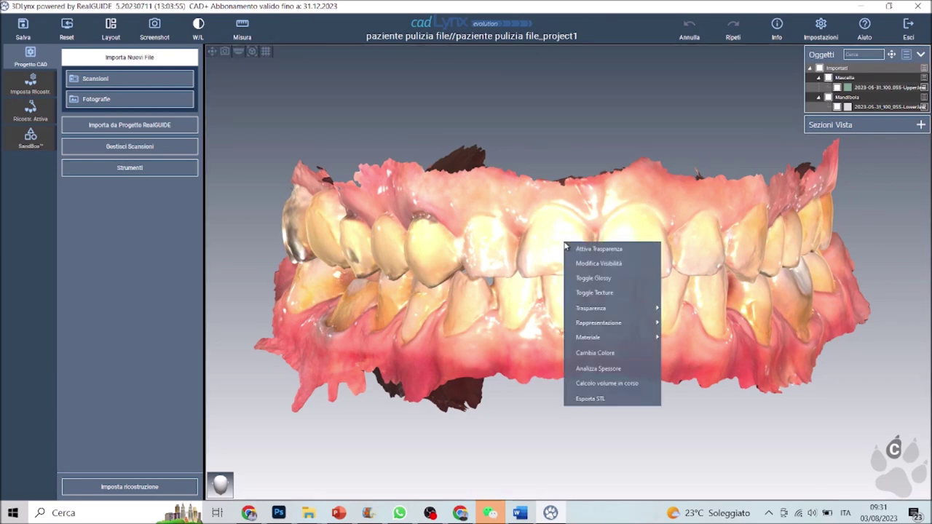
click(588, 279)
drag(585, 284, 612, 282)
Step: Turn off the texture on both the upper and lower jaw scans
right_click(552, 232)
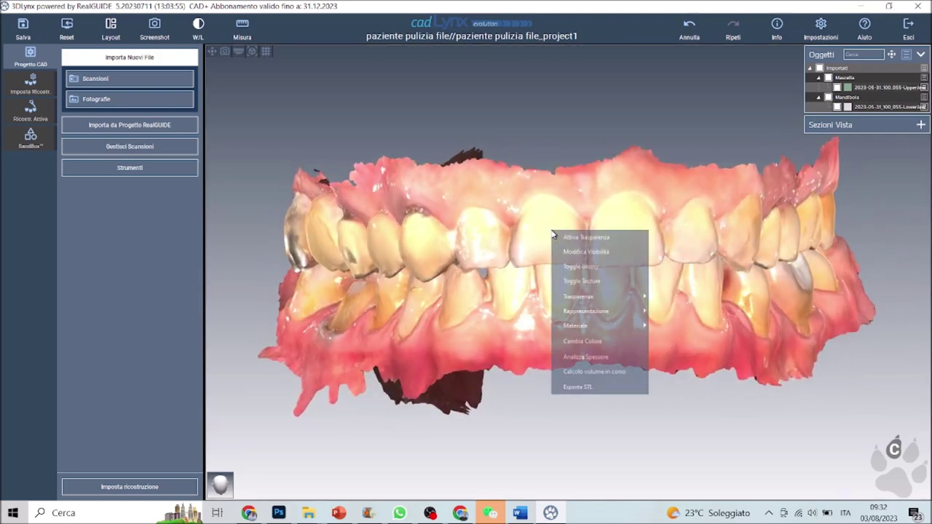
click(582, 282)
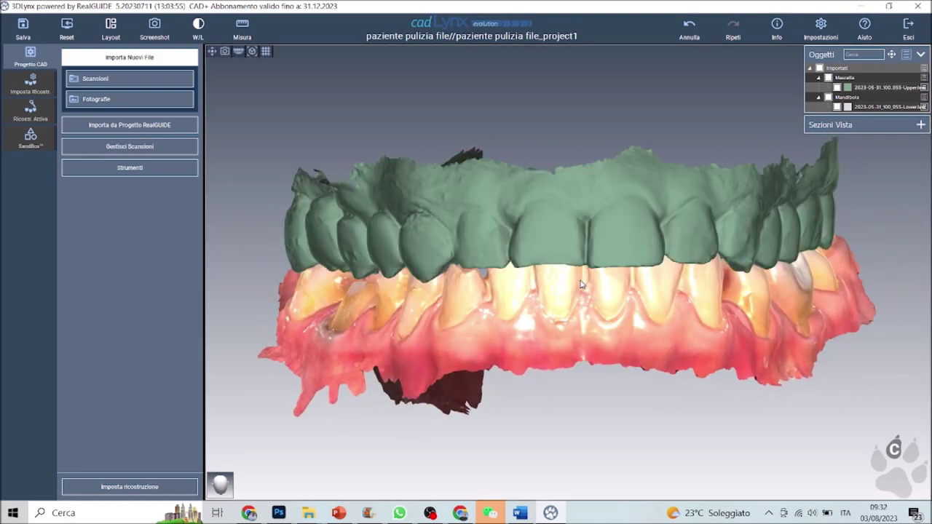
right_click(562, 299)
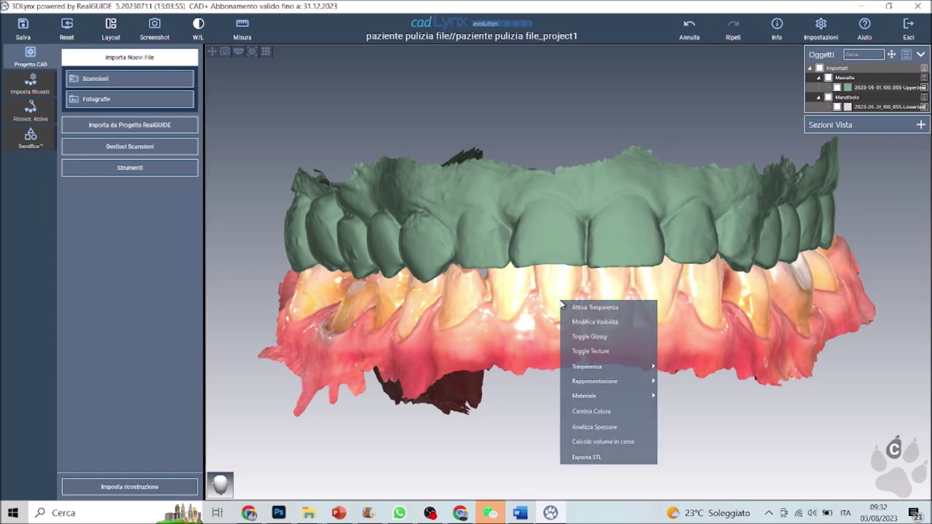
click(584, 354)
Step: Try out hiding the upper jaw scan and making it transparent, restoring its normal display each time
drag(516, 346, 602, 451)
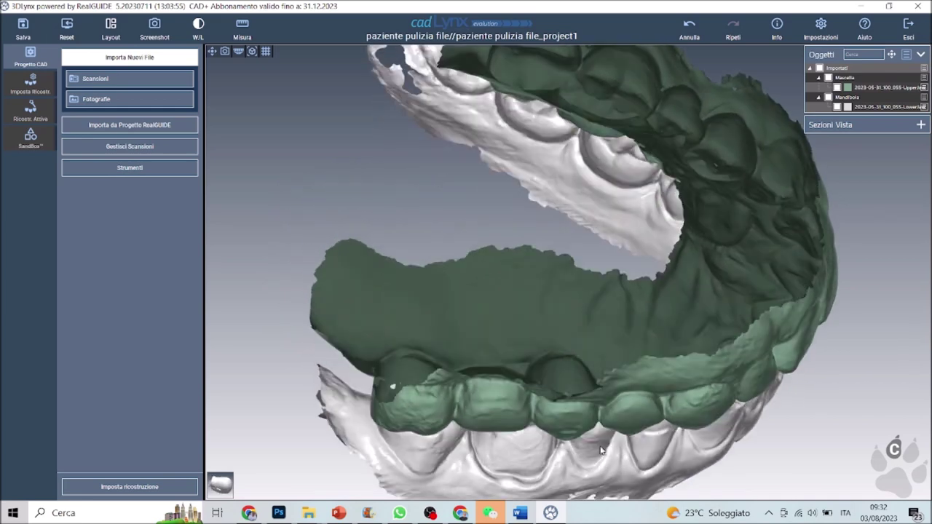
middle_click(525, 319)
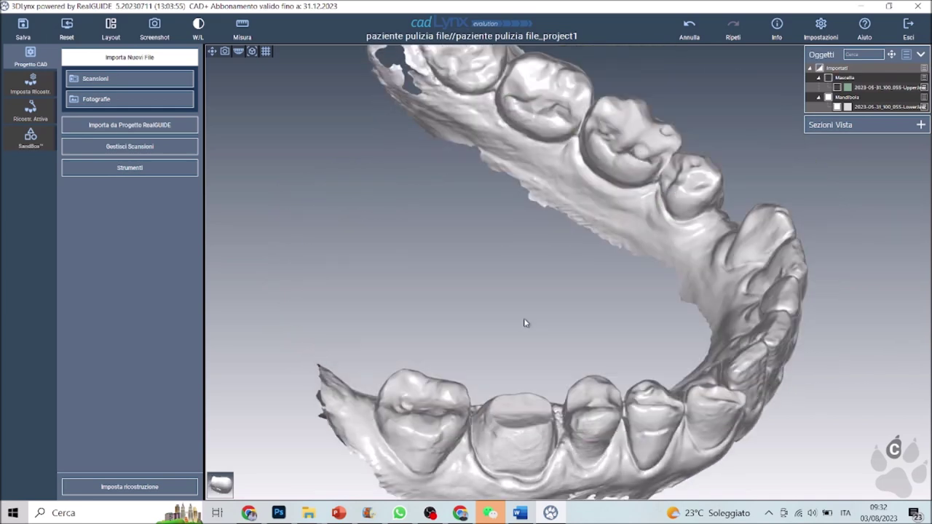
key(h)
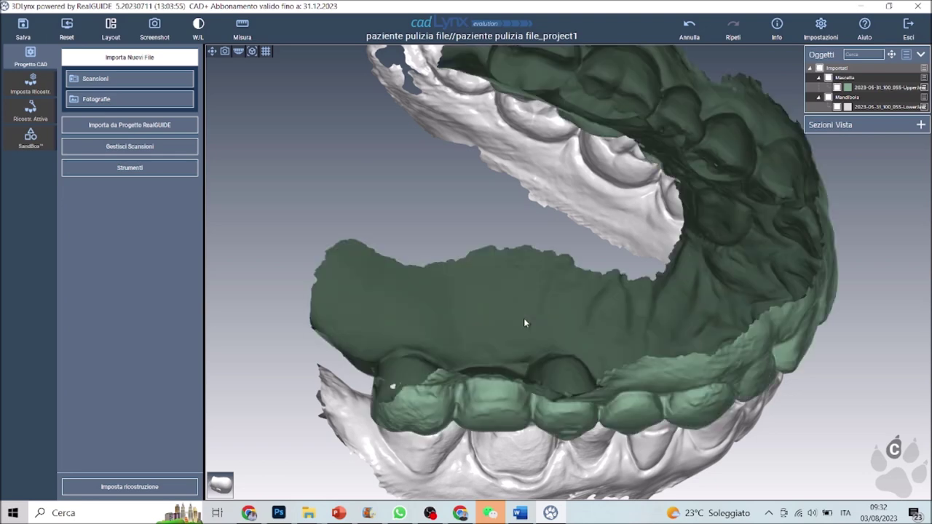
key(t)
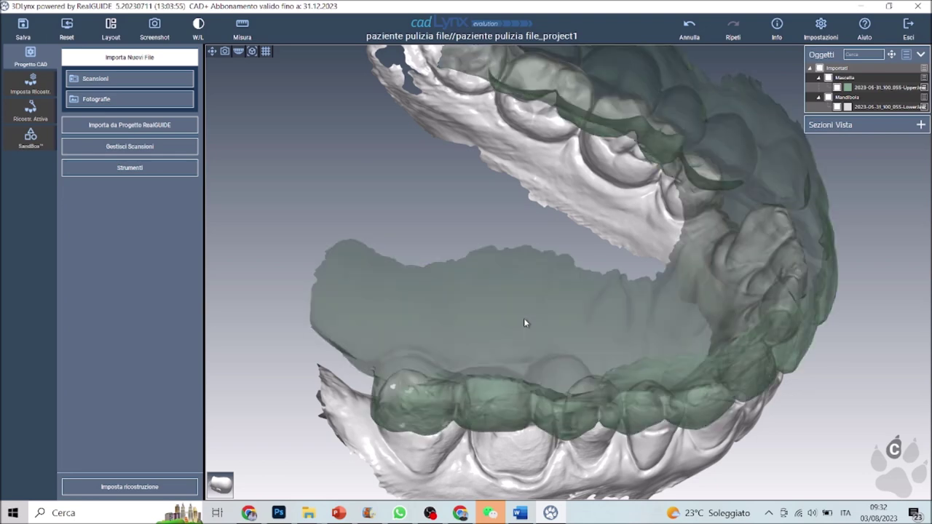
key(t)
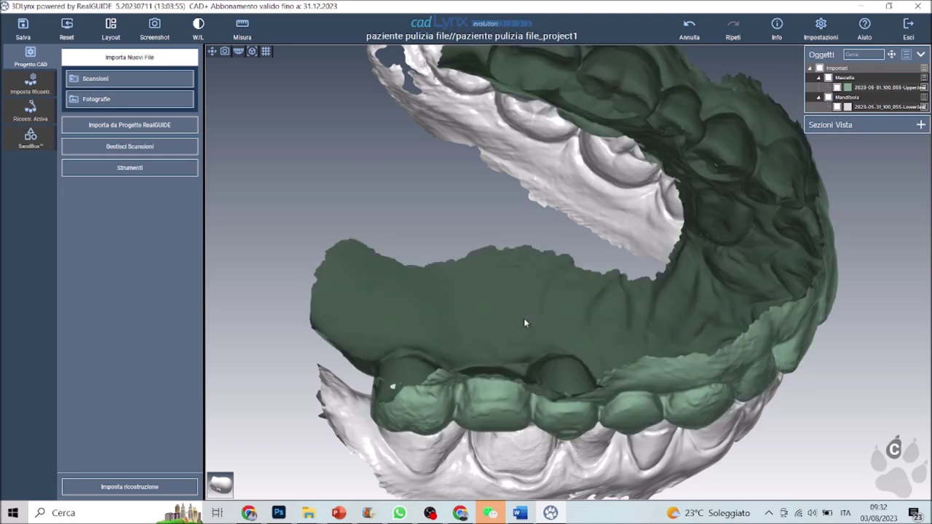
Step: Hide the upper jaw scan and change the lower jaw scan's representation to show the triangle mesh edges over its surface
key(h)
scroll(591, 401, up, 6)
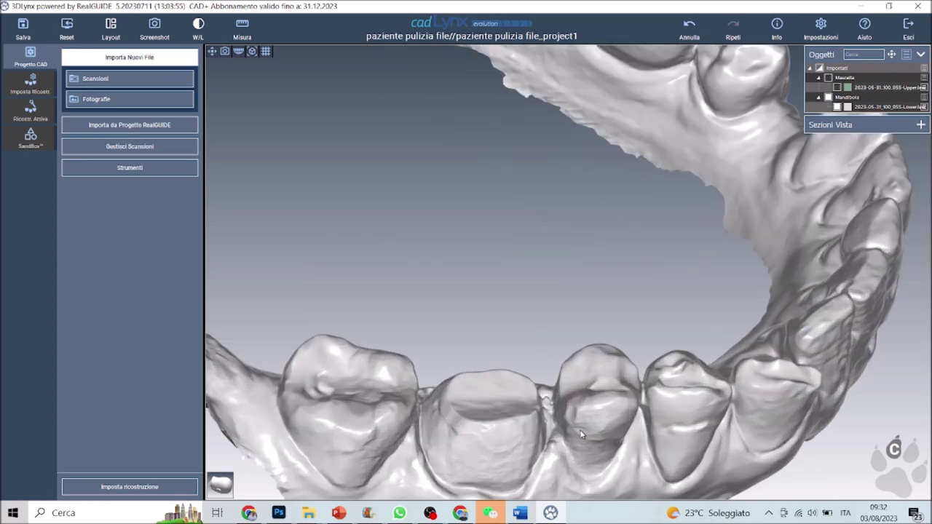
right_drag(590, 373, 569, 329)
middle_drag(590, 390, 615, 190)
scroll(583, 309, down, 3)
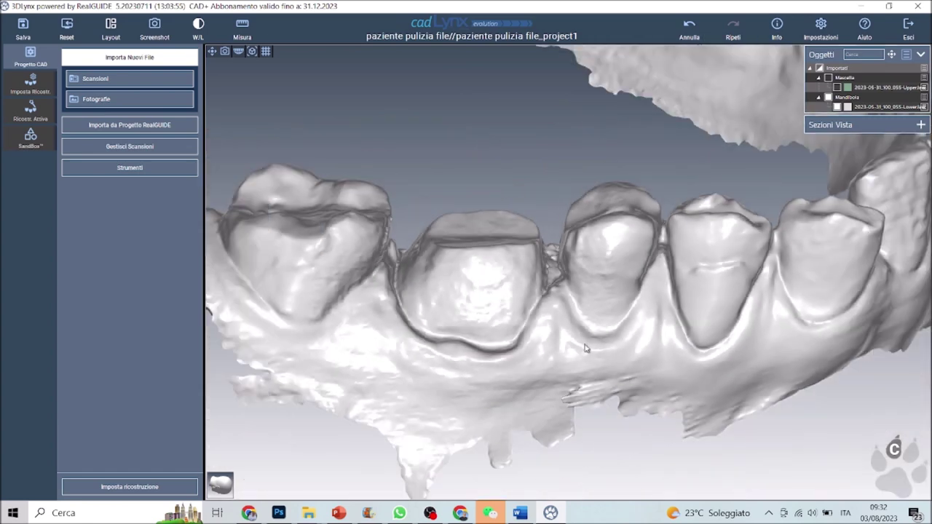
right_click(545, 362)
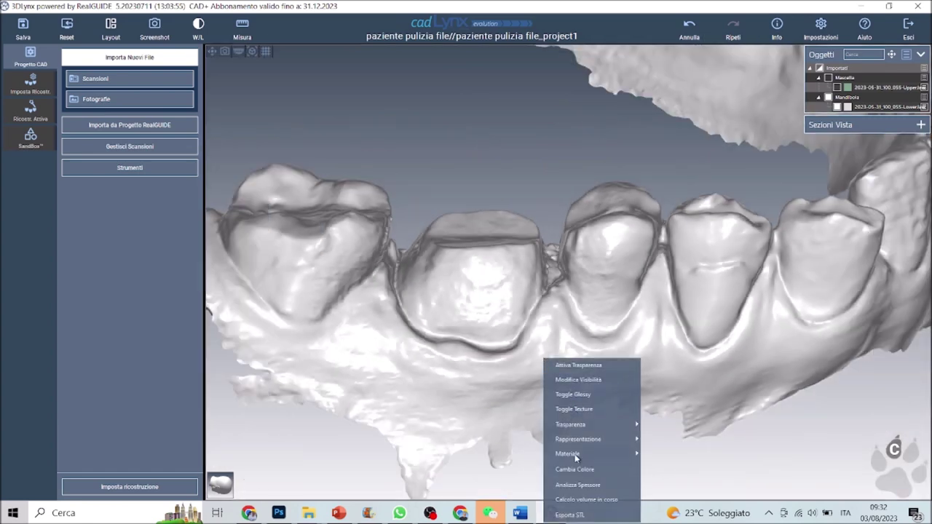
mouse_move(577, 441)
click(663, 469)
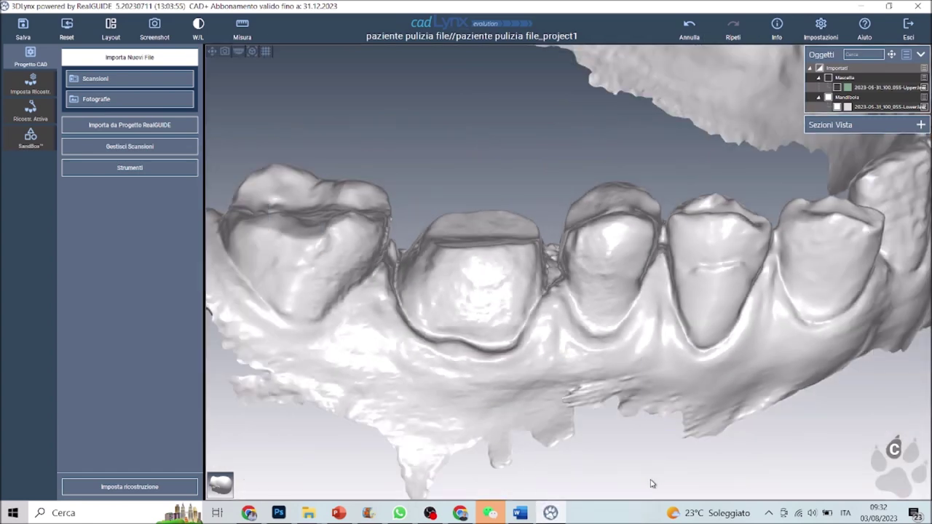
Step: Examine the triangle mesh around the prepared lower molar and in the narrow spaces between the neighbouring teeth for scan artefacts
drag(596, 350, 612, 419)
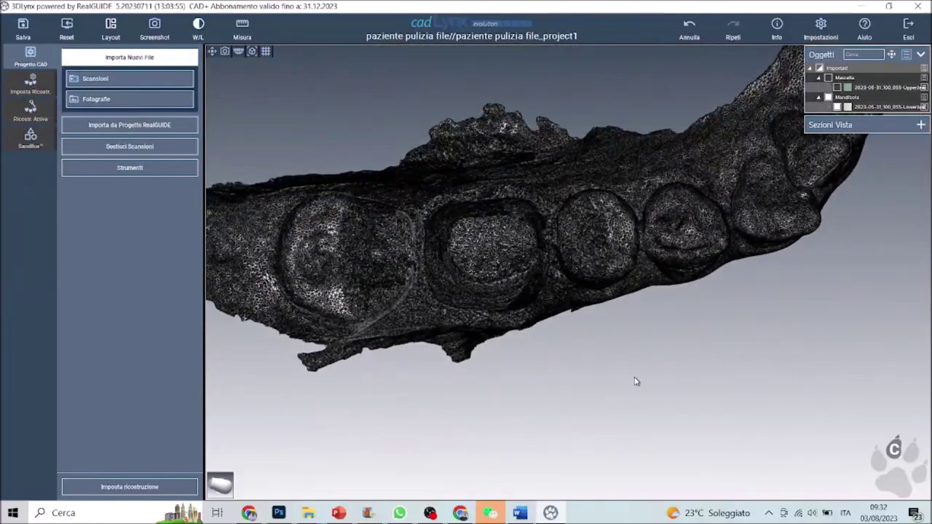
scroll(728, 292, up, 3)
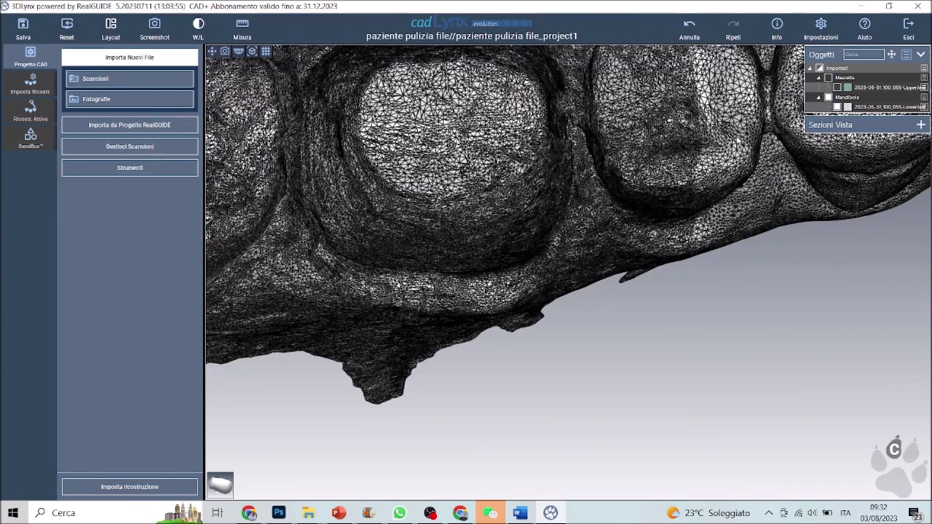
drag(643, 326, 633, 187)
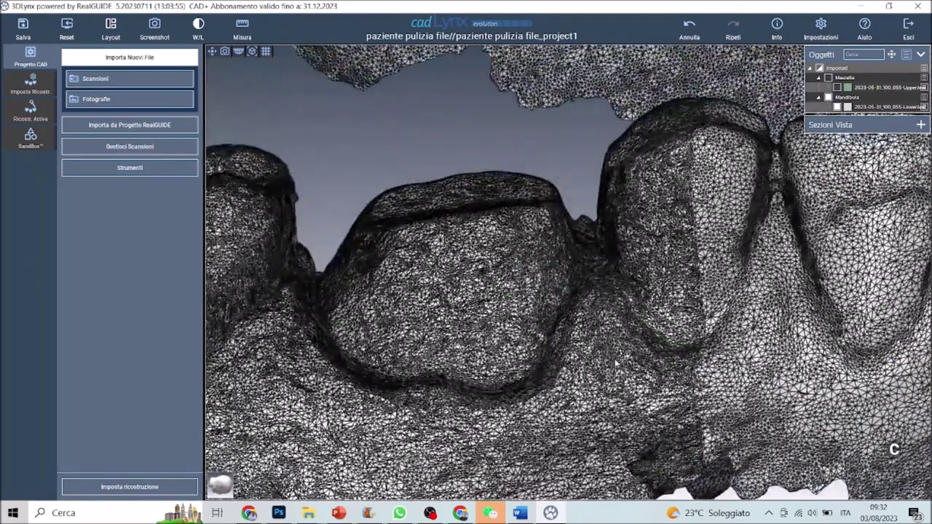
scroll(617, 363, up, 2)
scroll(616, 363, up, 3)
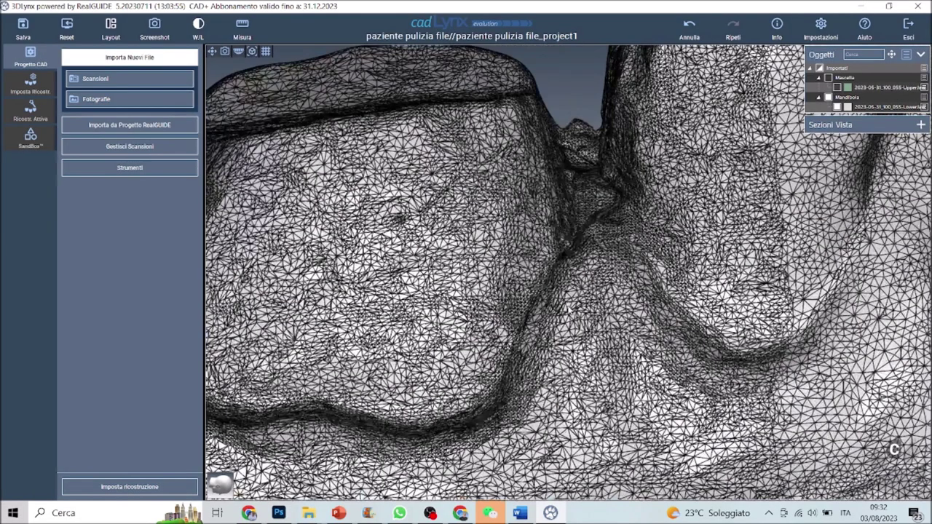
scroll(616, 364, up, 2)
scroll(561, 297, up, 4)
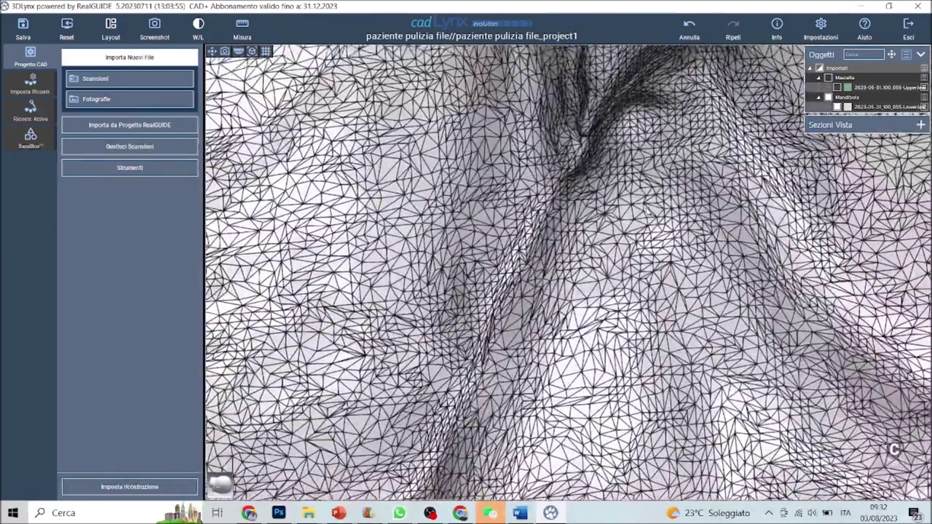
middle_drag(647, 211, 647, 410)
middle_drag(687, 159, 639, 293)
drag(639, 293, 592, 299)
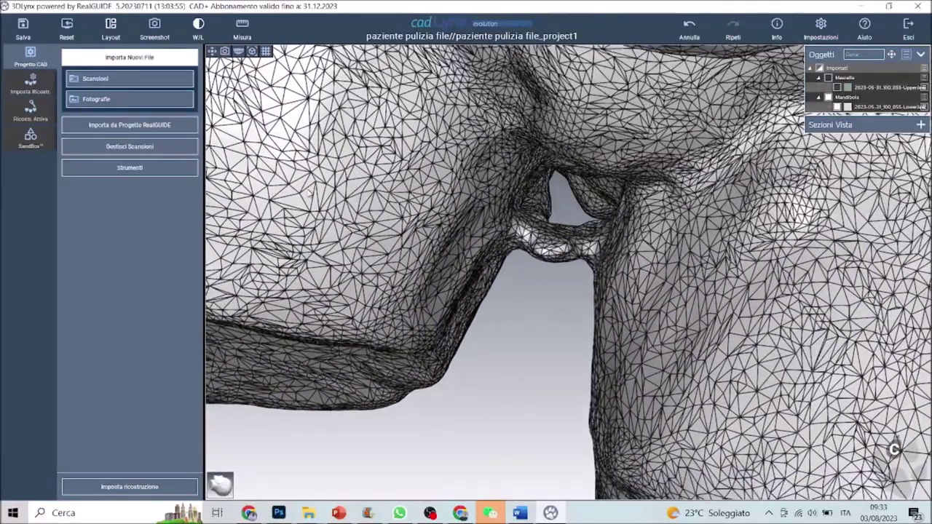
Step: Open the lower jaw scan for object editing and outline the mesh bridge between the two neighbouring teeth as an area to cut
click(142, 148)
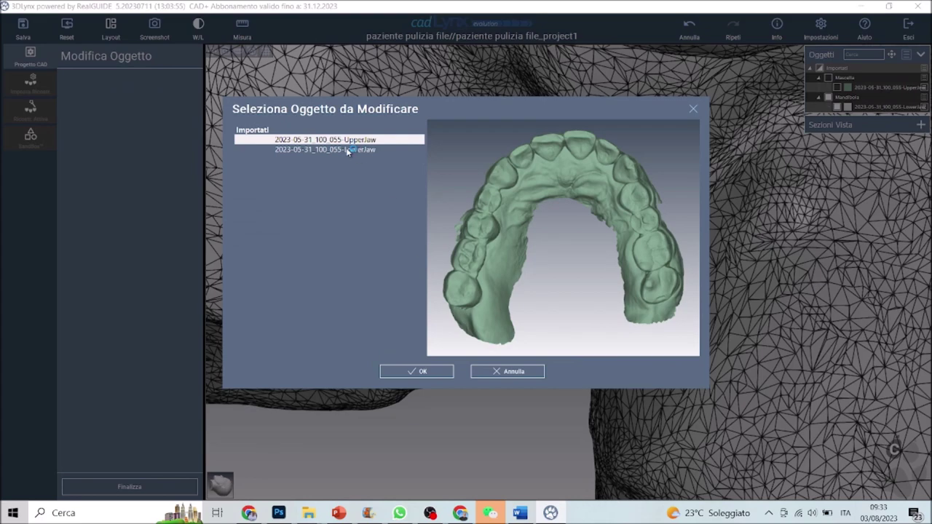
click(348, 150)
click(418, 372)
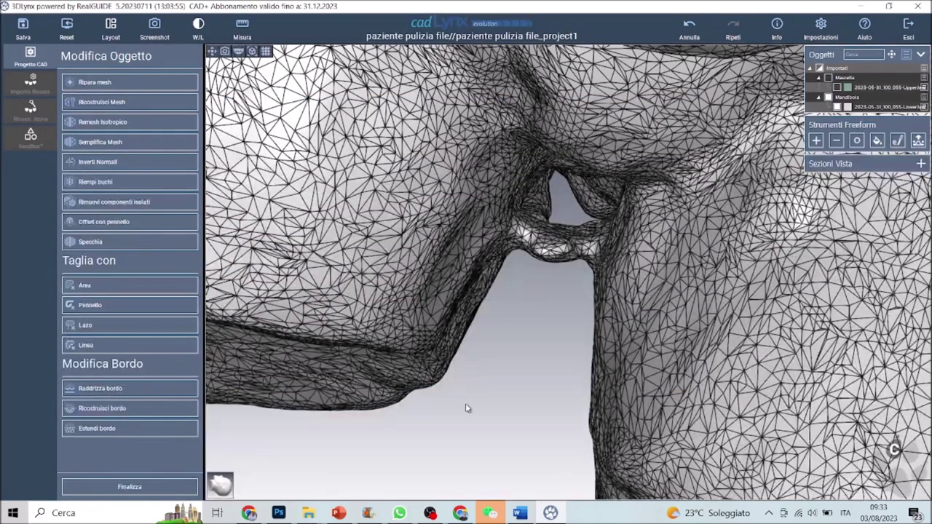
click(106, 285)
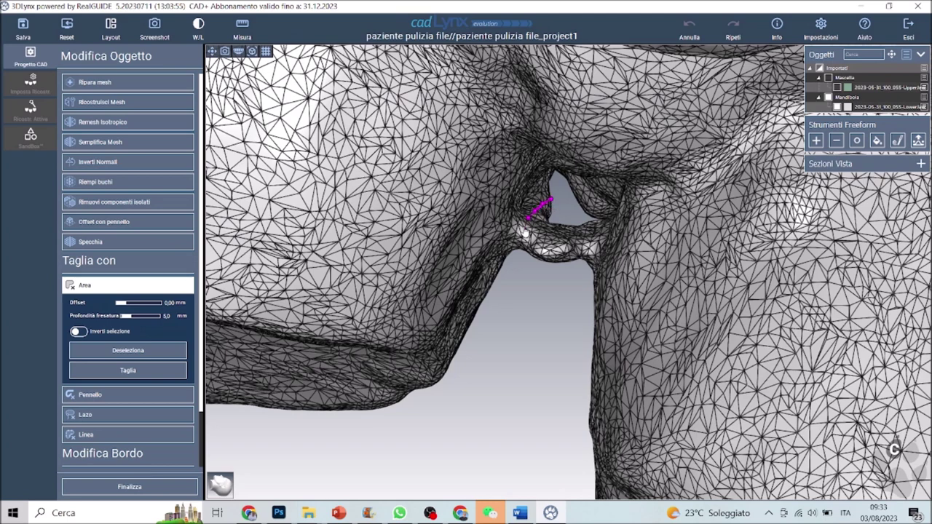
drag(536, 273, 577, 282)
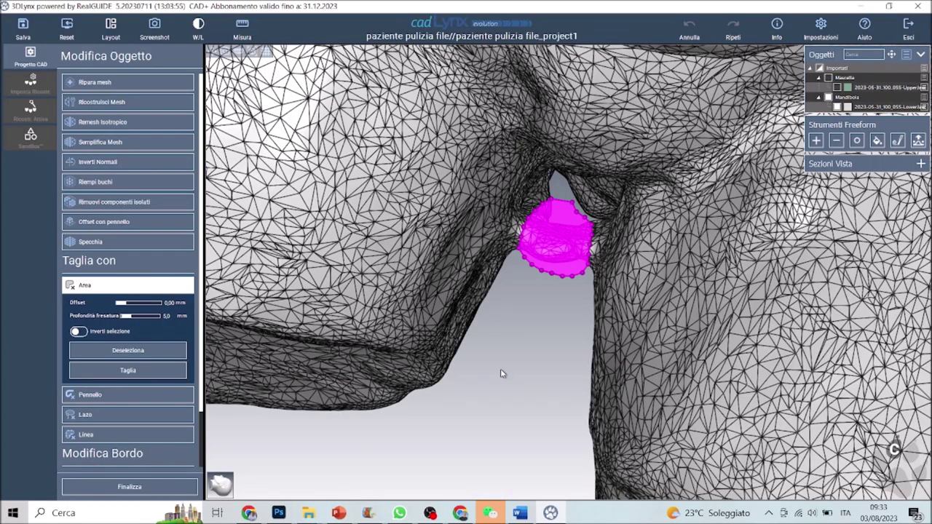
right_drag(540, 327, 575, 343)
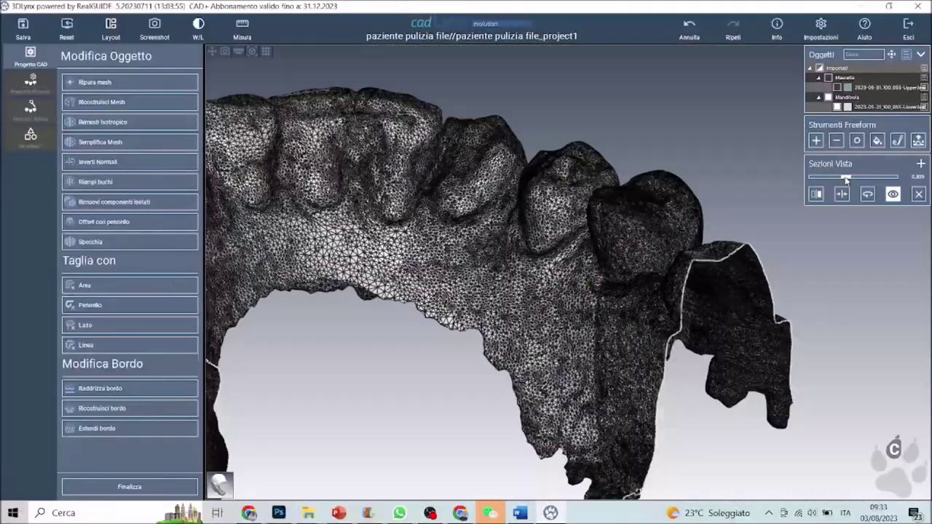
Step: Move the section plane through the lower jaw scan to 0,457 to expose the tangled mesh at the base of the tooth
drag(846, 179, 851, 182)
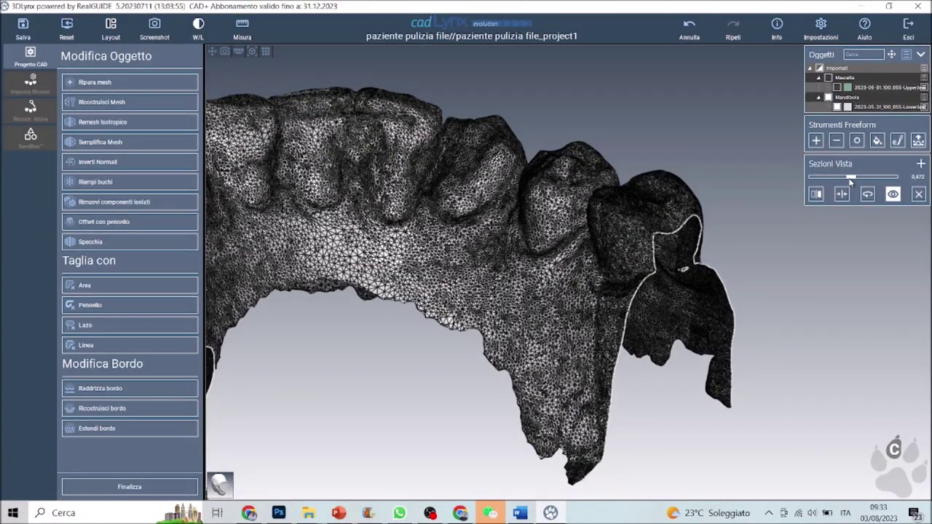
right_drag(752, 258, 387, 261)
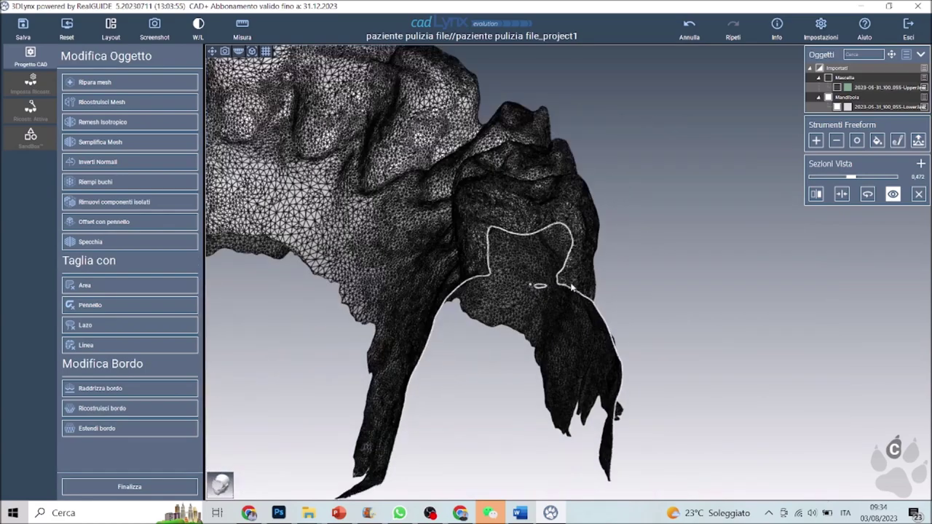
scroll(557, 295, up, 5)
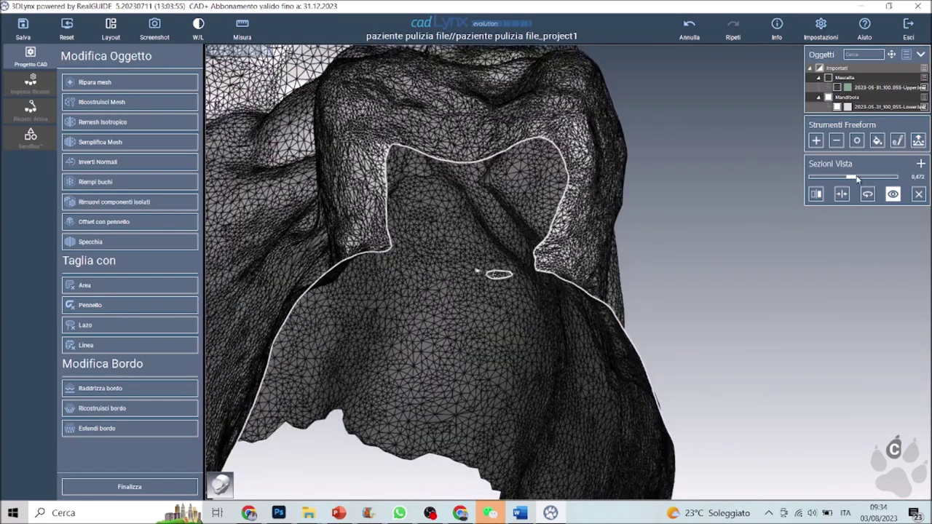
scroll(857, 179, down, 5)
drag(587, 303, 584, 326)
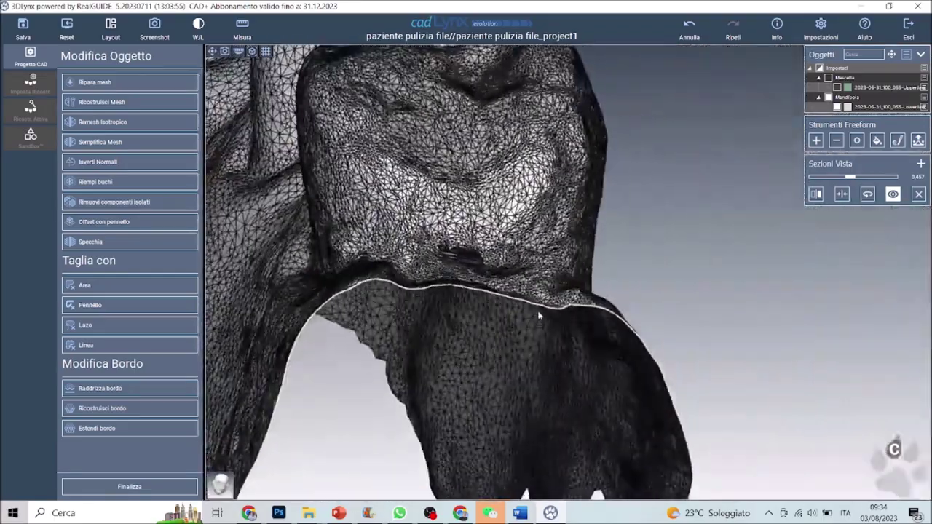
scroll(475, 321, up, 3)
scroll(833, 287, up, 3)
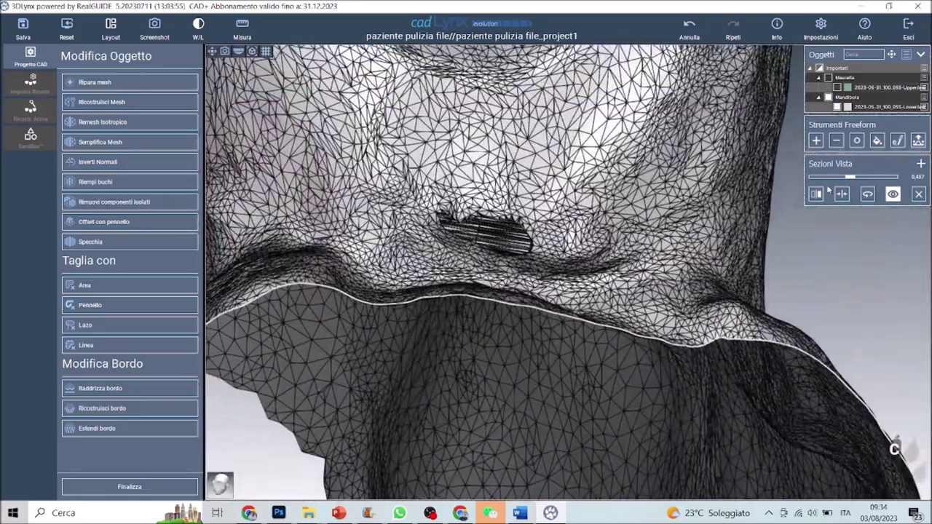
Step: Smooth the tangled mesh patch above the gum line with the freeform Liscio tool at 1,0 mm size
click(857, 141)
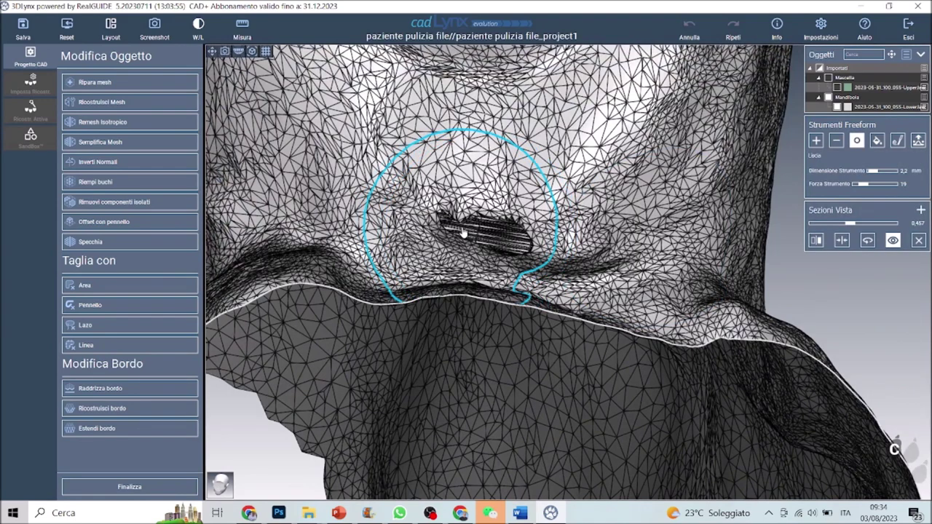
ctrl+scroll(475, 226, down, 2)
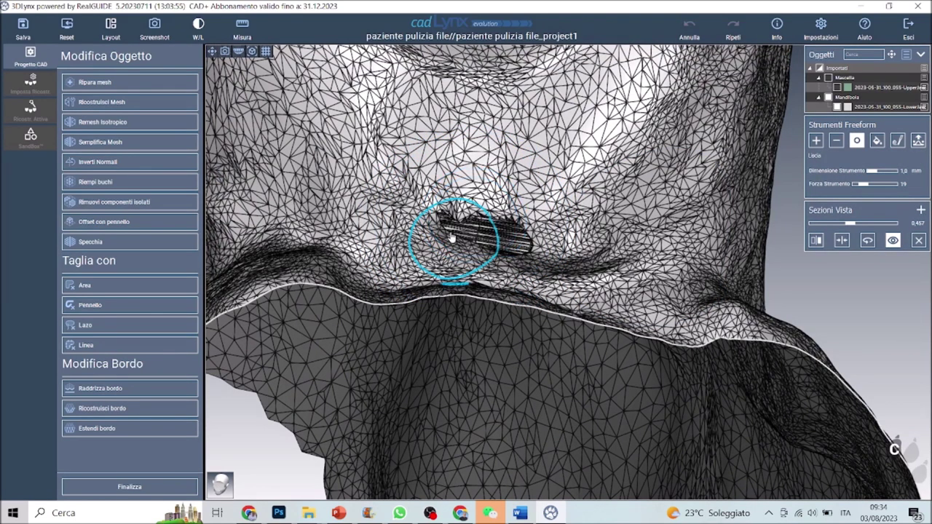
drag(456, 235, 517, 245)
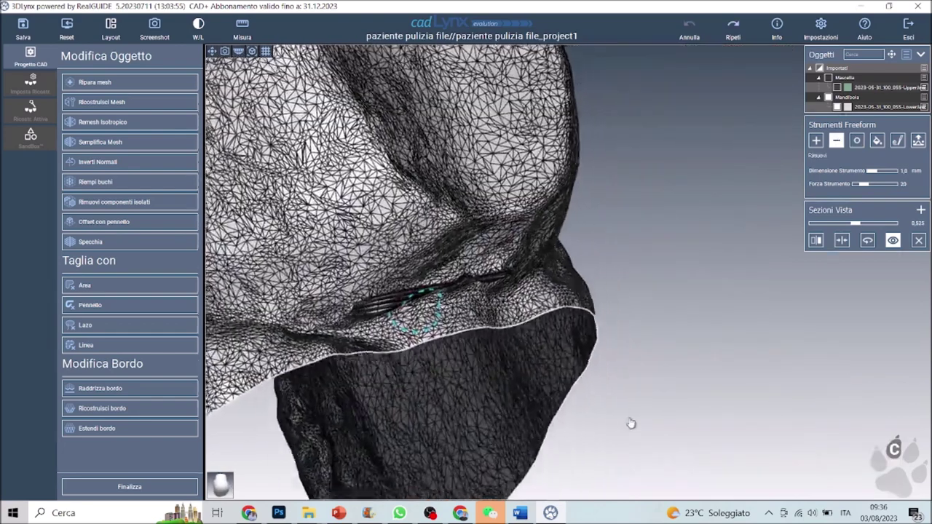
Step: Smooth the long folded mesh strip along the base of the tooth's interdental surface using the 1,0 mm Liscio brush
middle_drag(629, 424, 477, 382)
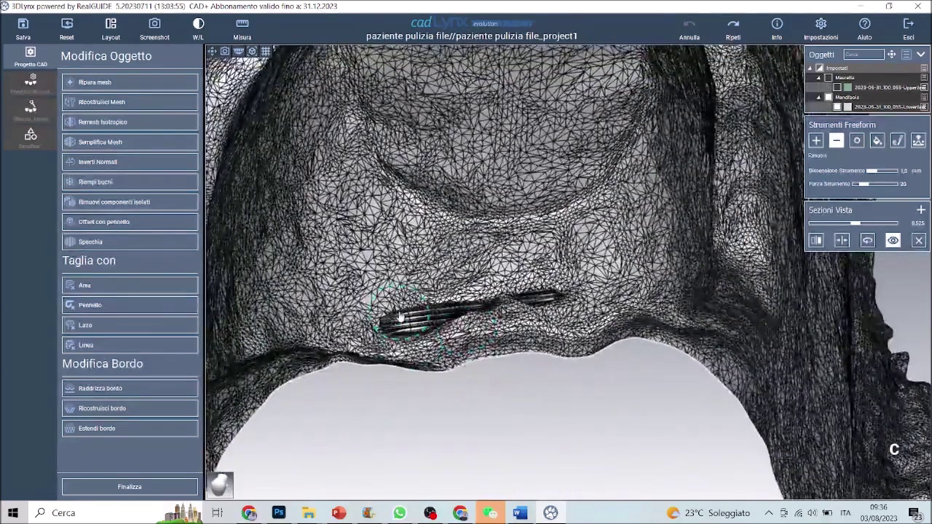
click(858, 147)
mouse_move(426, 316)
mouse_down()
mouse_move(410, 323)
mouse_move(568, 306)
mouse_move(408, 316)
mouse_move(443, 325)
mouse_move(575, 294)
mouse_up()
drag(585, 450, 599, 421)
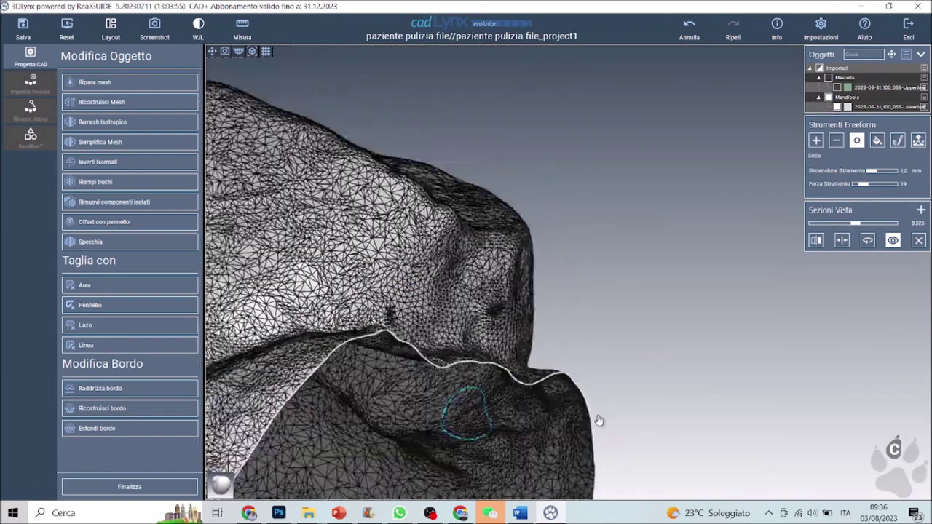
right_drag(598, 421, 480, 335)
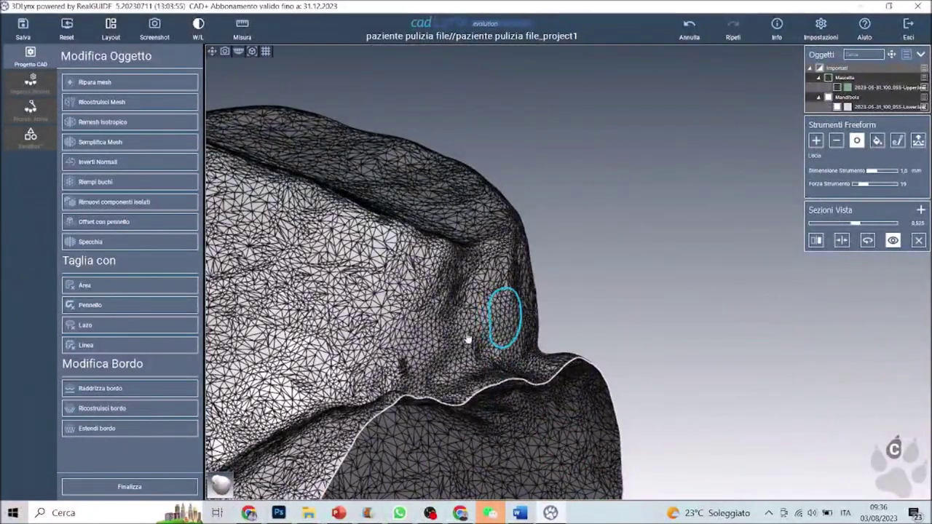
Step: Carve a groove along the prepared tooth's front margin with the freeform Rimuovi tool at 0,3 mm size and force 47
mouse_move(535, 432)
right_down()
mouse_move(641, 437)
mouse_move(600, 430)
mouse_move(615, 398)
mouse_move(653, 438)
right_up()
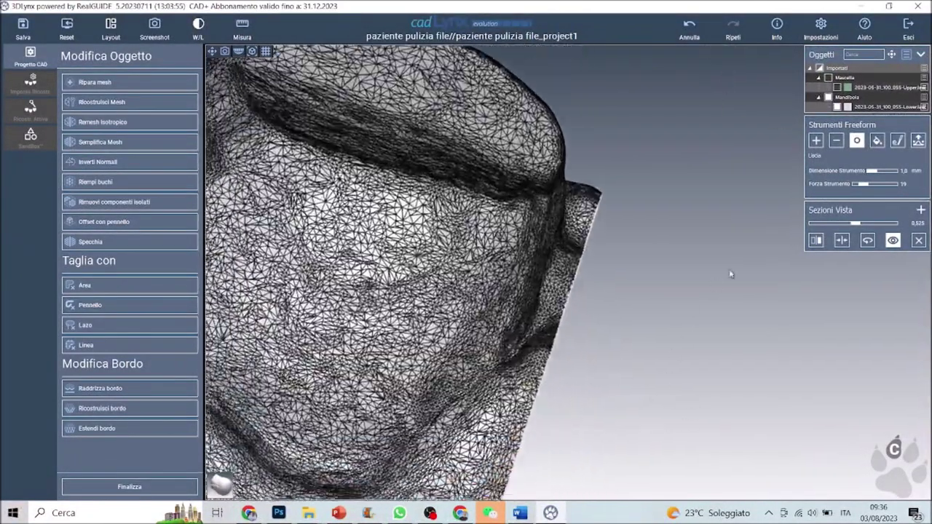
right_drag(731, 275, 724, 352)
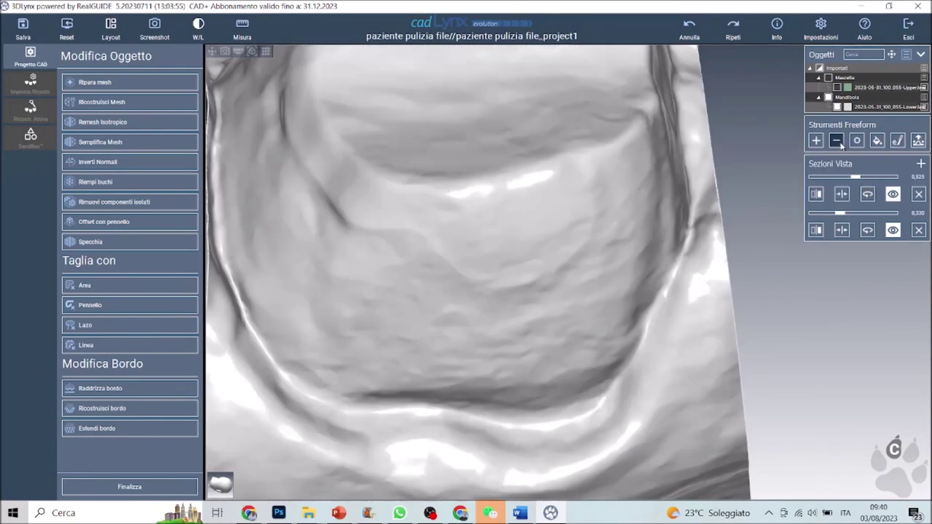
click(840, 143)
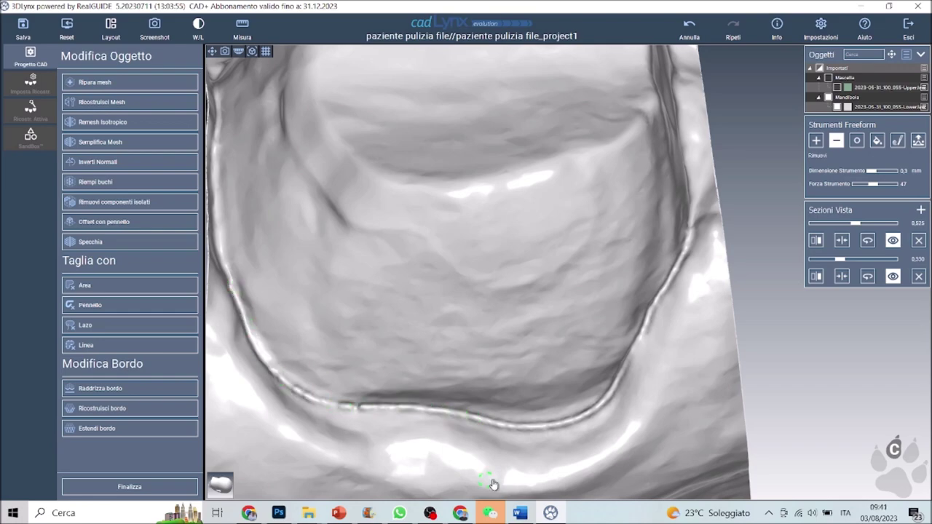
Step: Extend the margin groove along the tooth's interdental side next to the section cut with the 0,3 mm Rimuovi brush
right_drag(549, 405, 323, 480)
scroll(552, 420, down, 5)
right_drag(587, 418, 597, 443)
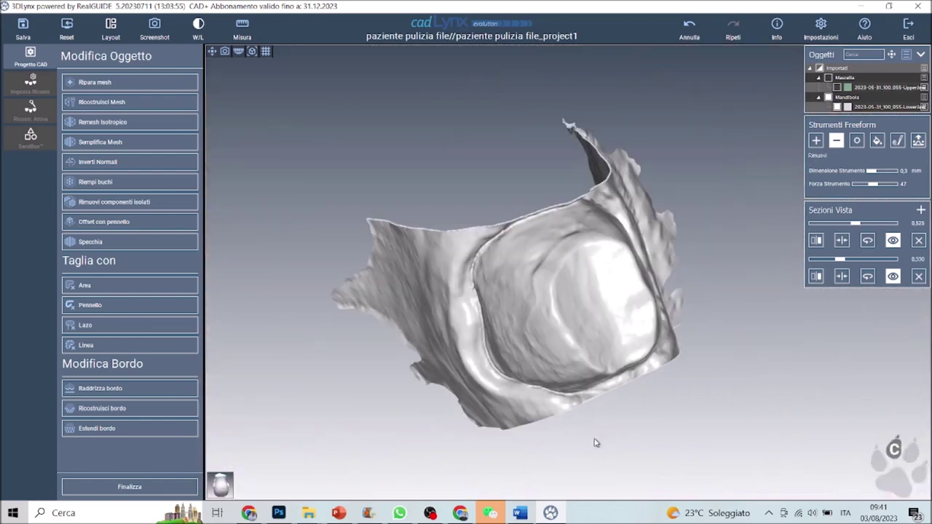
drag(596, 443, 628, 472)
scroll(625, 339, up, 5)
right_drag(680, 413, 528, 468)
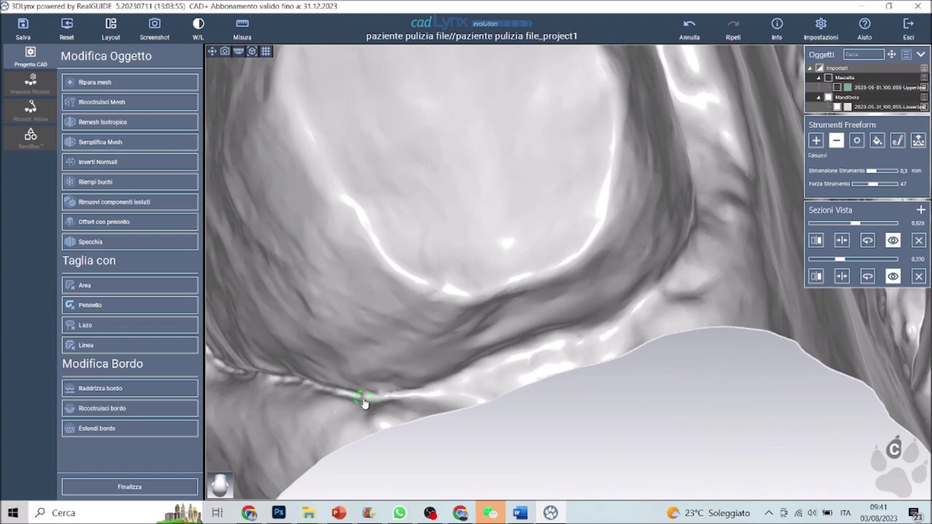
drag(458, 382, 550, 349)
drag(601, 329, 658, 296)
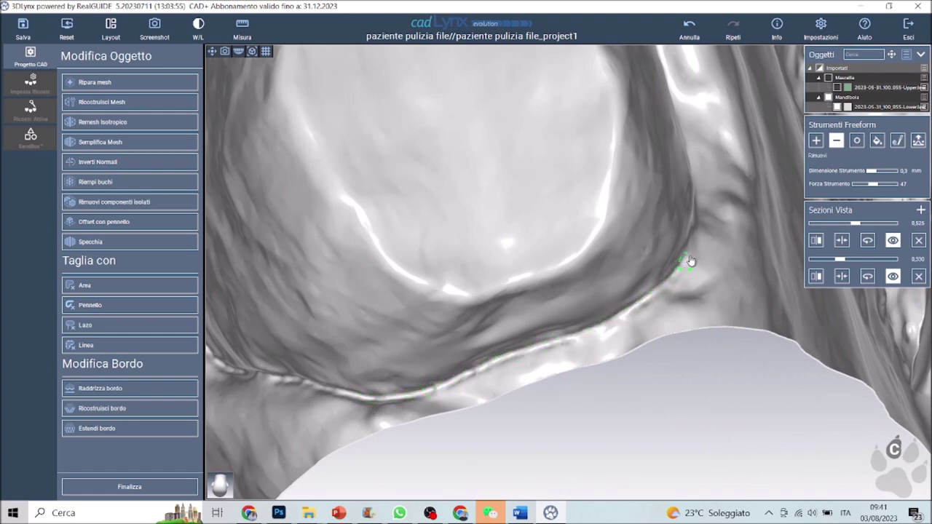
Step: Carve the margin around the tooth's adjoining corner with the Rimuovi brush, undoing and redoing the misplaced strokes
right_drag(707, 368, 609, 469)
mouse_move(519, 387)
mouse_down()
mouse_move(542, 316)
mouse_move(599, 351)
mouse_up()
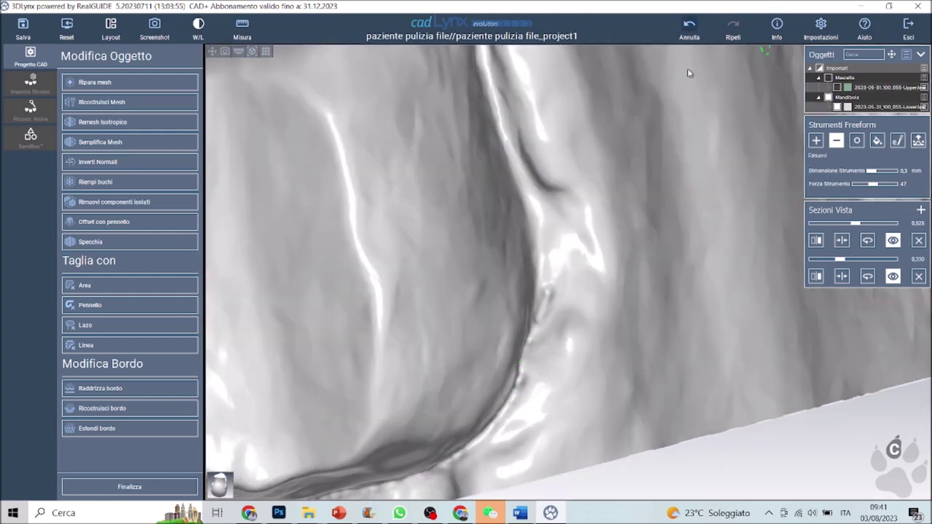
click(689, 30)
mouse_move(718, 461)
right_down()
mouse_move(697, 399)
mouse_move(709, 450)
right_up()
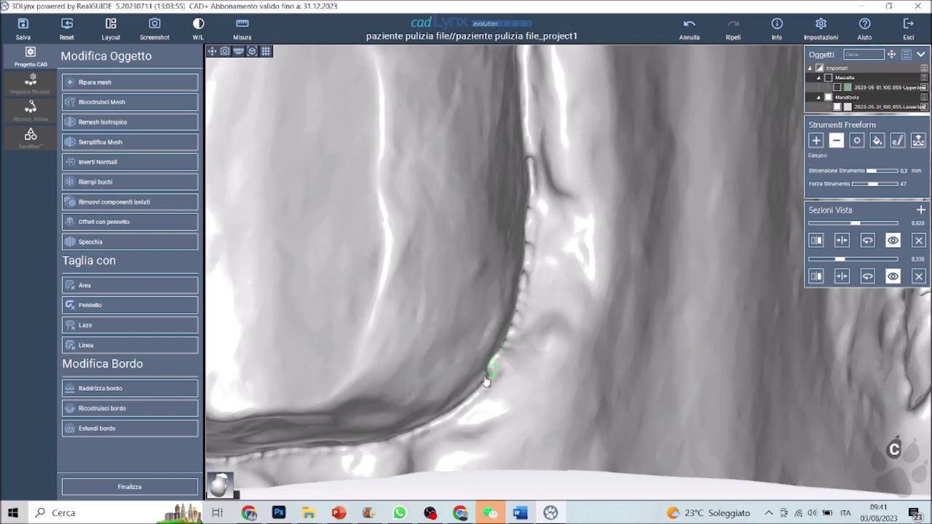
right_drag(561, 399, 555, 342)
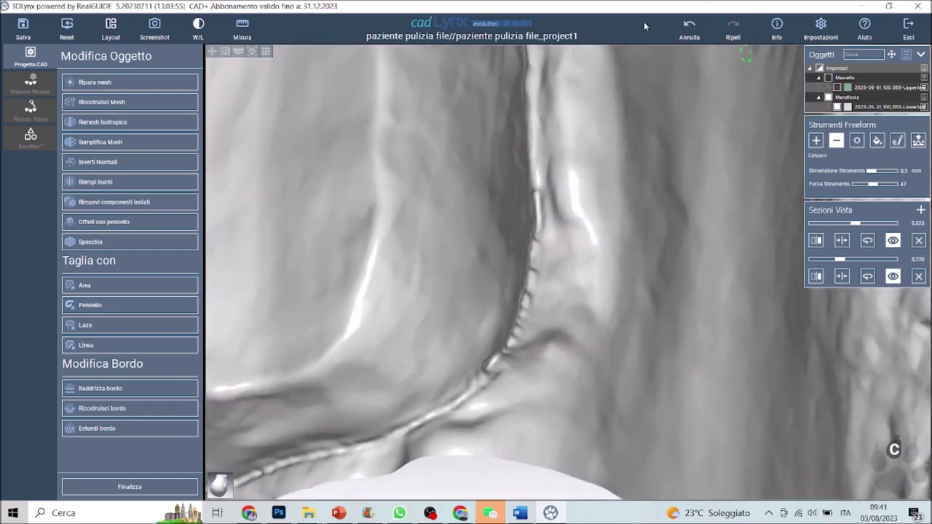
click(688, 27)
right_drag(610, 304, 567, 243)
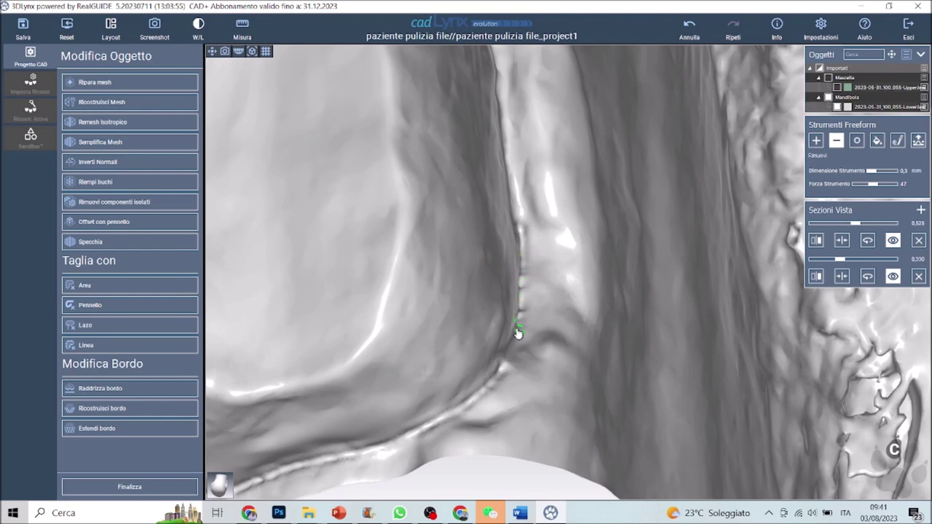
Step: Continue carving the margin groove along the gum edge on the next side of the tooth with the Rimuovi brush
right_drag(524, 399, 718, 150)
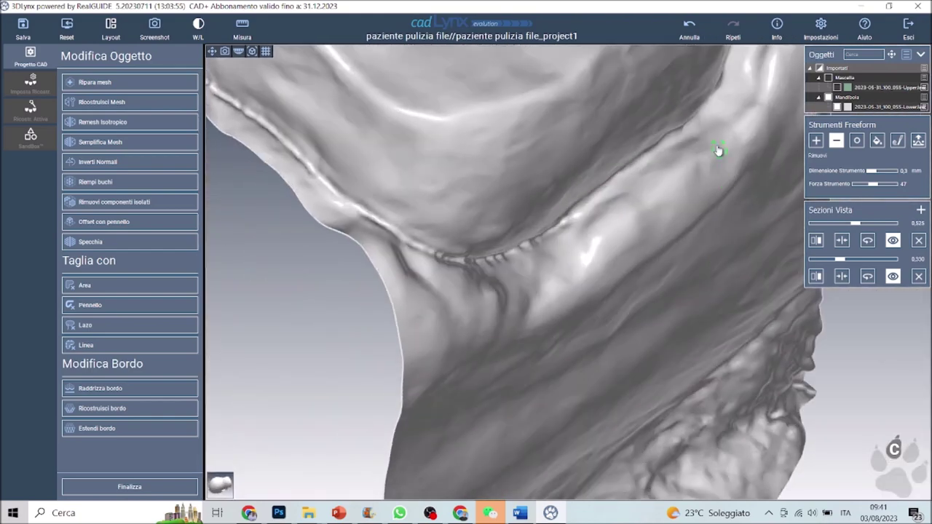
right_drag(705, 204, 689, 178)
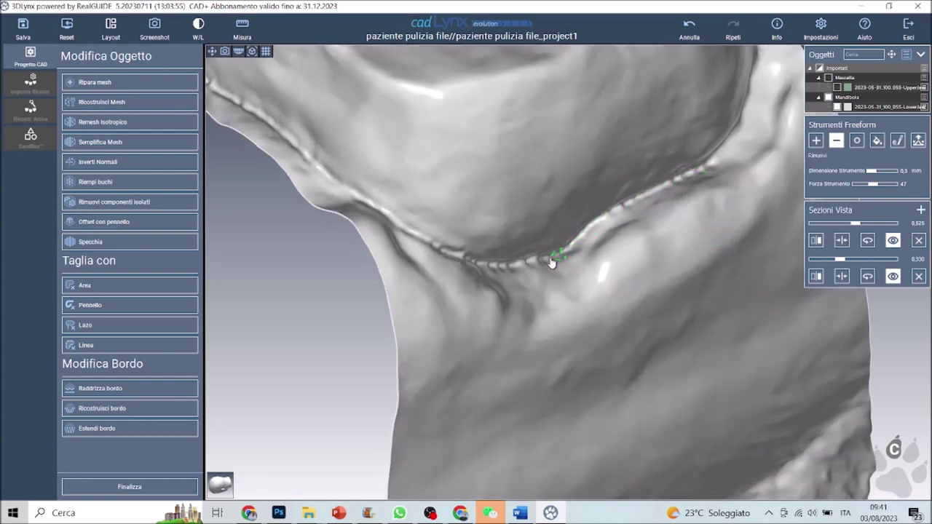
right_drag(552, 264, 634, 273)
middle_drag(320, 342, 68, 416)
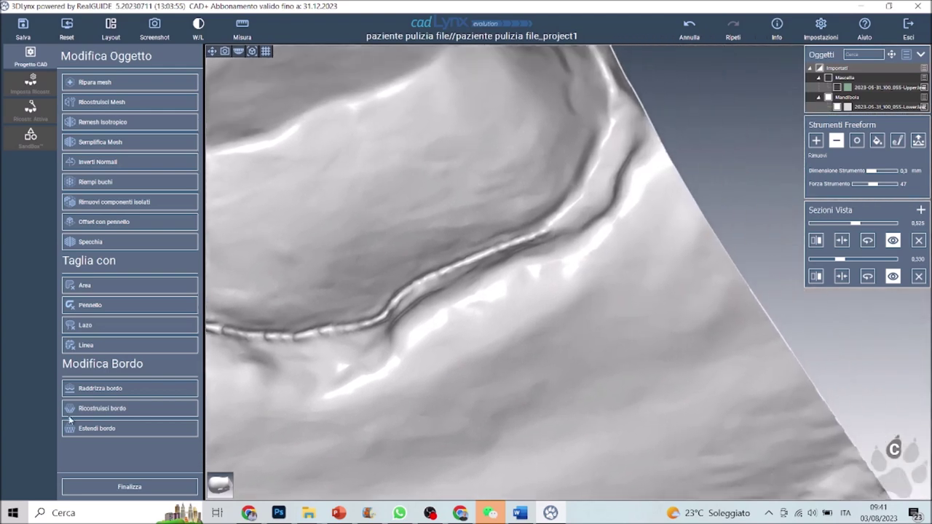
right_drag(779, 149, 764, 177)
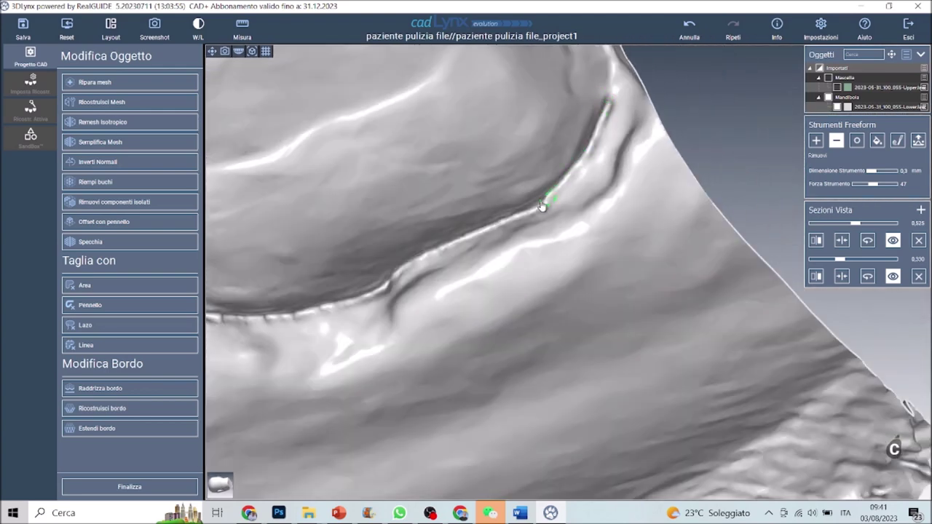
Step: Carve the margin past the last corner and up the second interdental side, undoing the misplaced corner stroke
scroll(714, 124, down, 5)
middle_drag(733, 102, 622, 217)
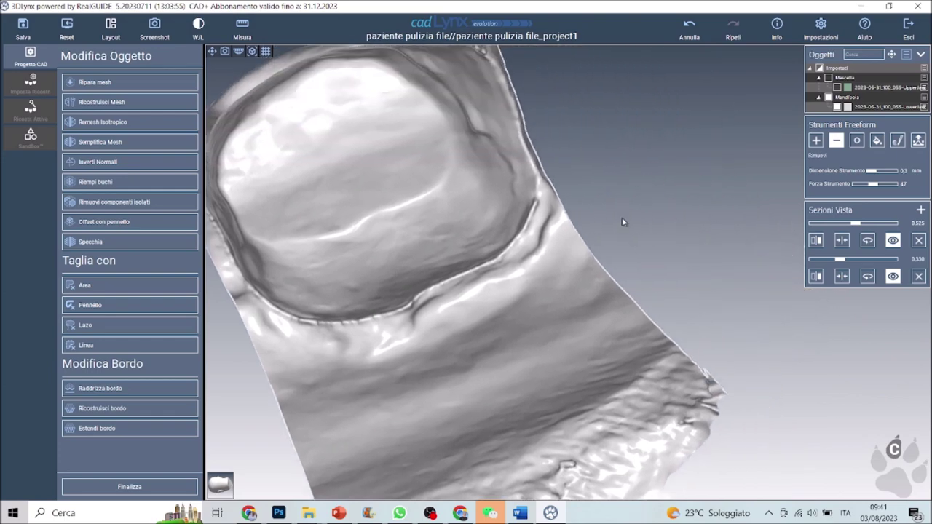
right_drag(623, 222, 624, 191)
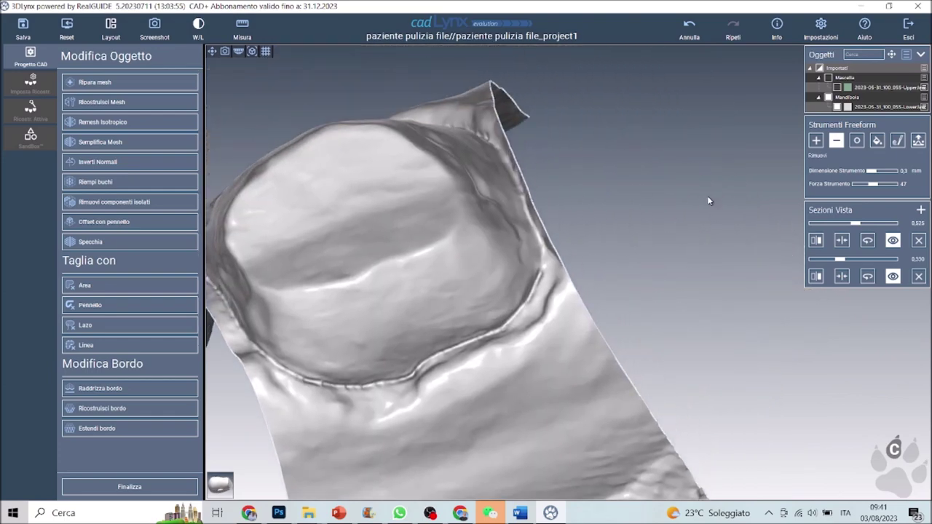
scroll(718, 214, up, 3)
scroll(623, 233, up, 3)
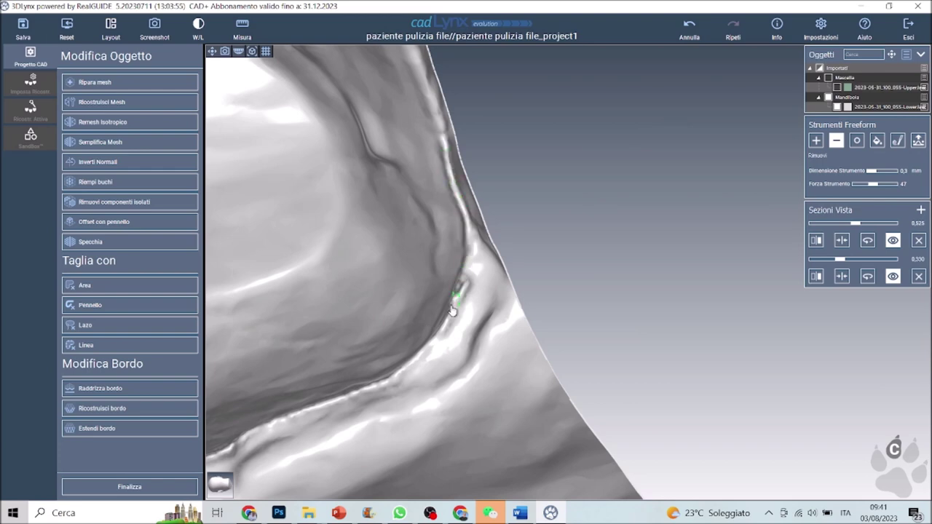
right_drag(542, 244, 656, 110)
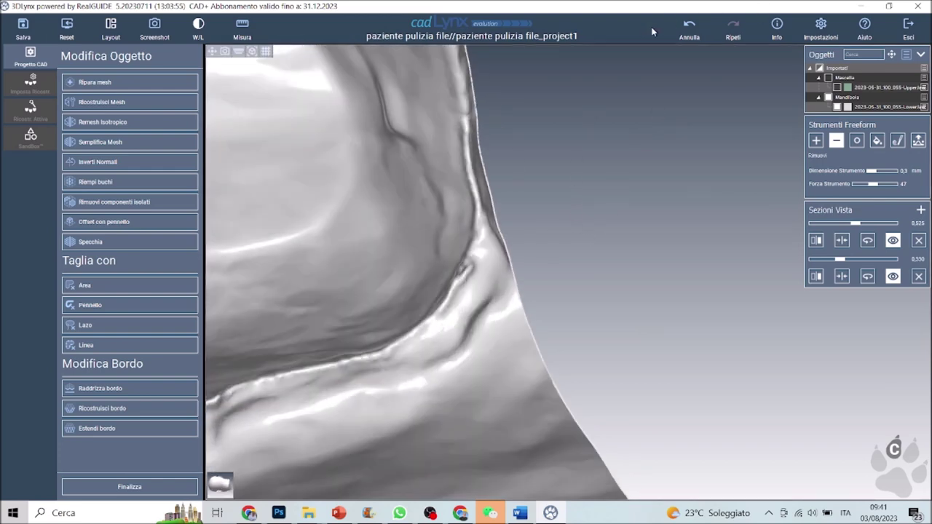
click(689, 26)
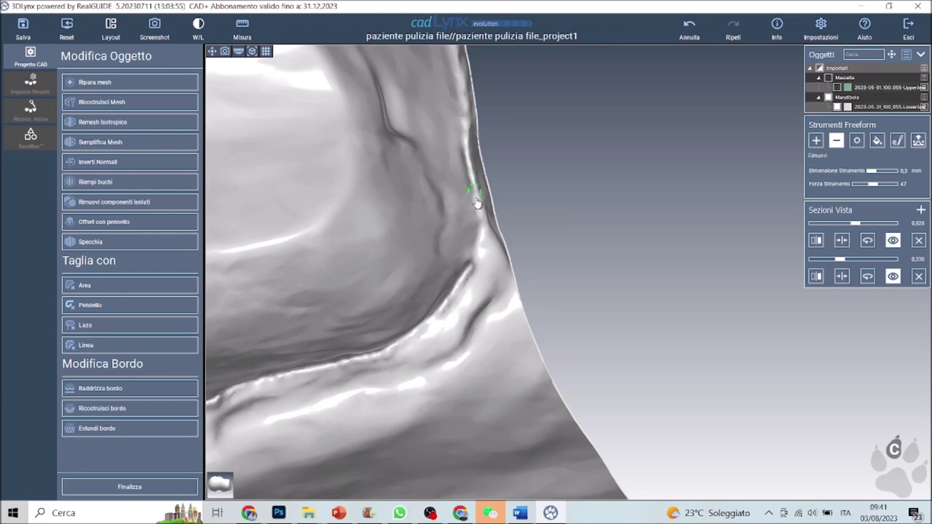
right_drag(615, 312, 664, 396)
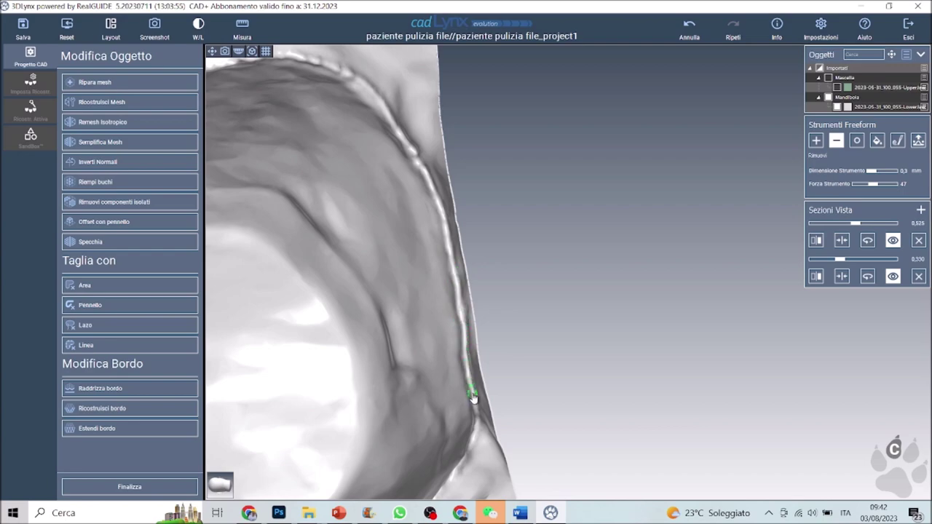
right_drag(472, 396, 686, 188)
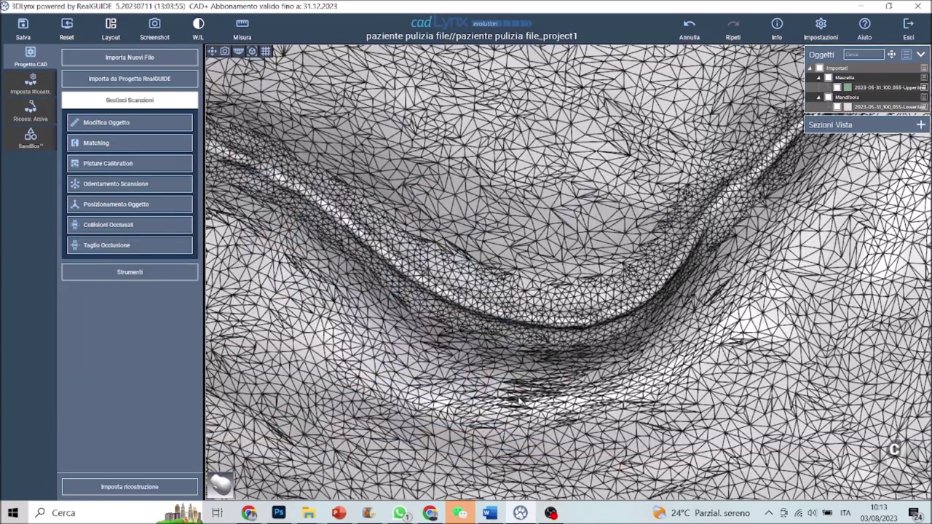
scroll(519, 400, down, 3)
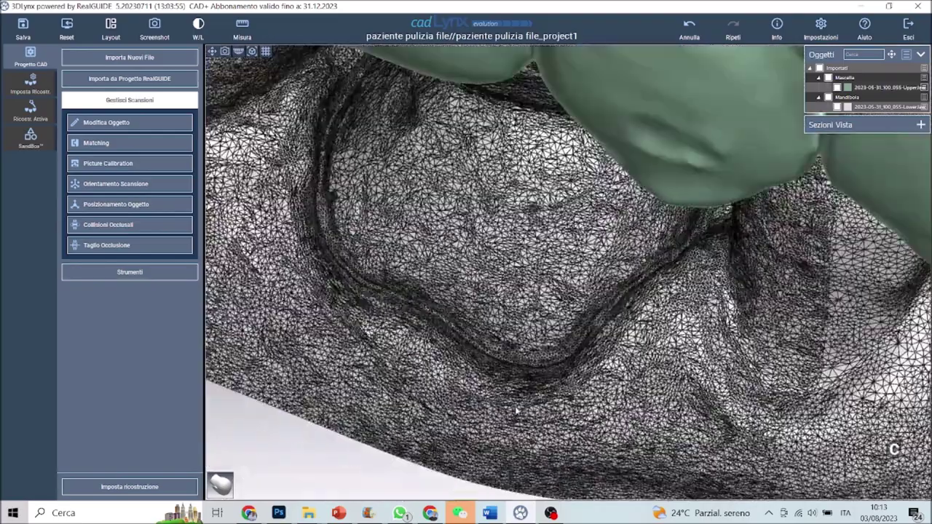
right_drag(517, 423, 586, 347)
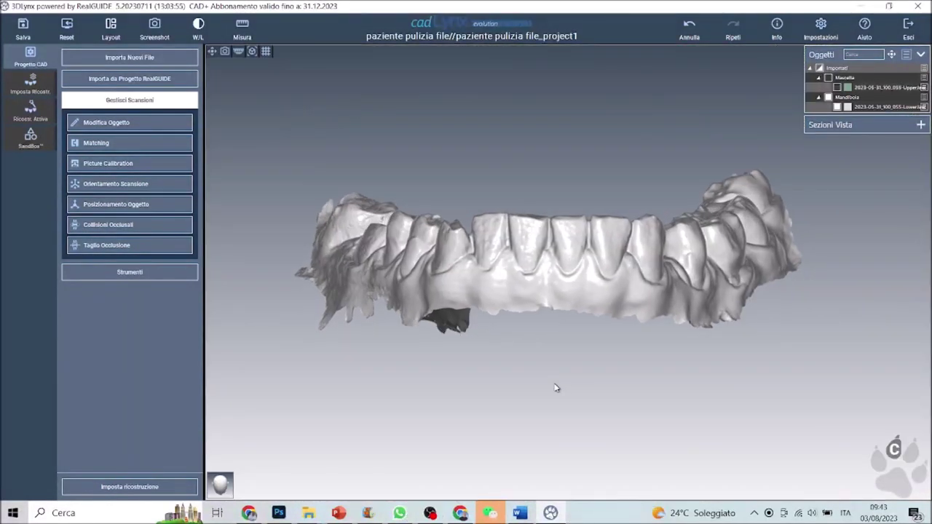
Step: Open the lower jaw scan for object editing and cut away the ragged outer gum border with an area selection
click(121, 124)
click(331, 151)
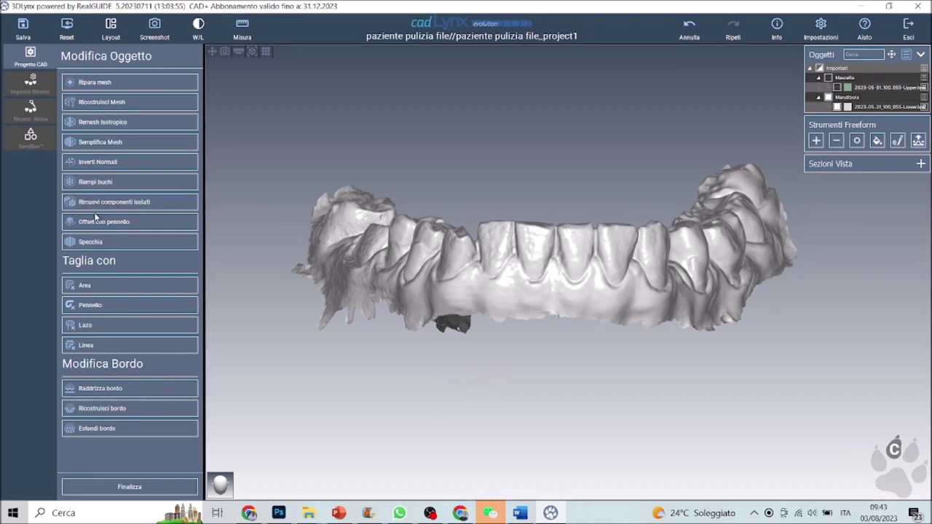
click(127, 285)
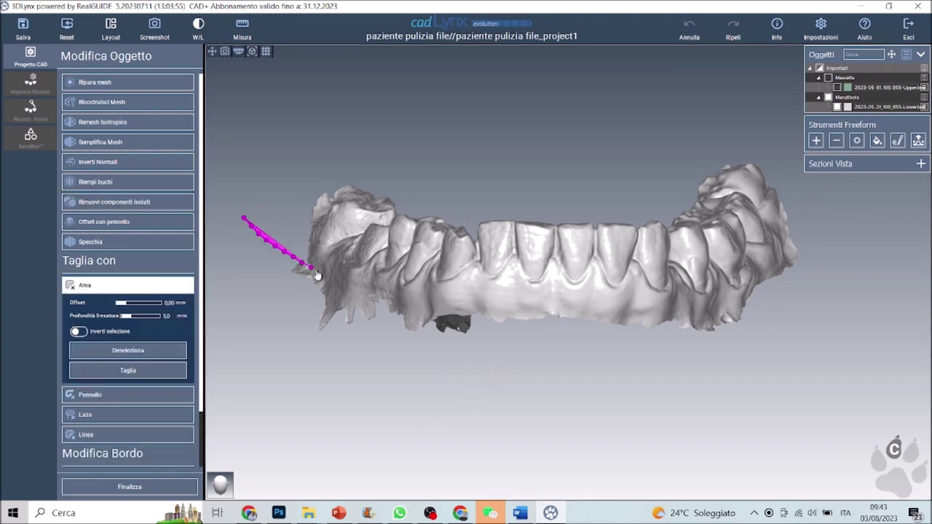
mouse_move(382, 302)
mouse_down()
mouse_move(468, 316)
mouse_move(714, 312)
mouse_move(757, 287)
mouse_move(803, 235)
mouse_move(687, 446)
mouse_move(273, 303)
mouse_move(271, 314)
mouse_up()
click(145, 373)
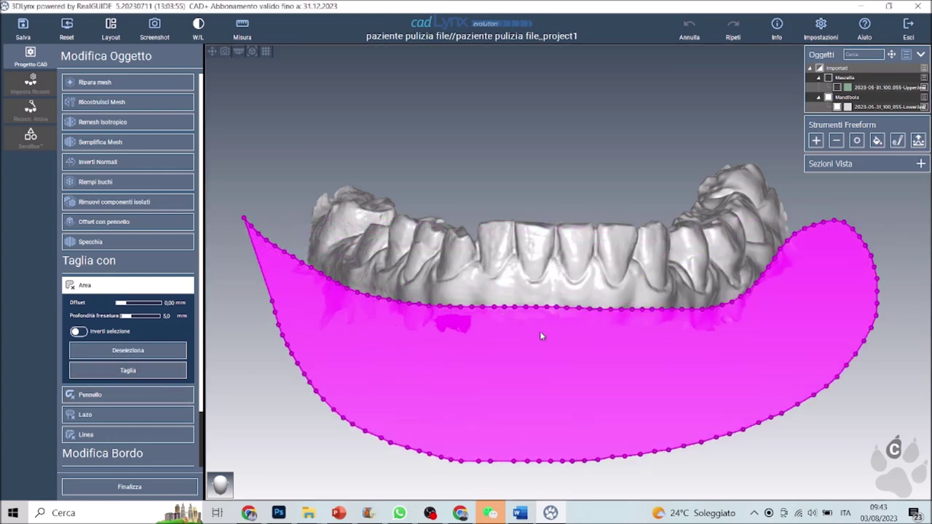
Step: Rebuild the broken border behind the last molar by joining the two edges of the gap, using Tangente curvature
drag(758, 383, 347, 314)
scroll(432, 364, up, 5)
middle_drag(464, 334, 708, 369)
drag(708, 369, 673, 373)
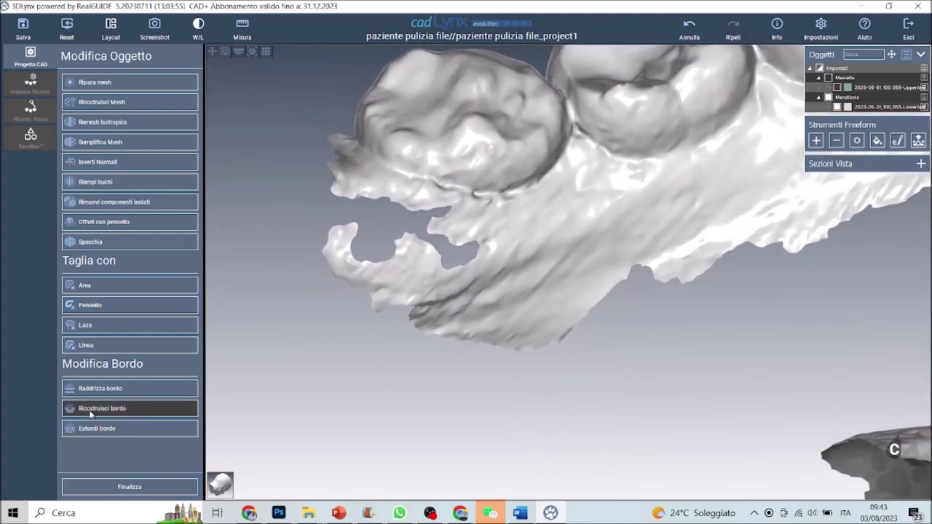
click(352, 201)
click(356, 224)
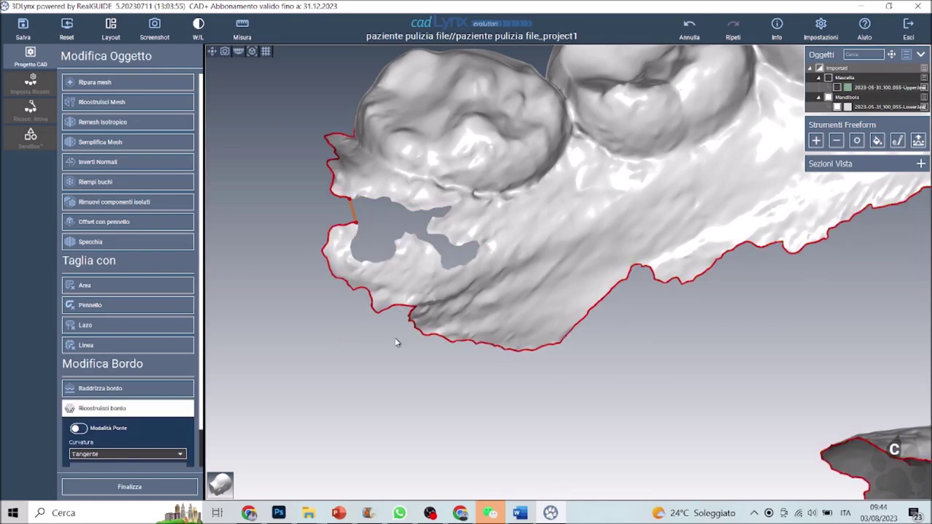
drag(397, 342, 416, 370)
scroll(140, 403, down, 2)
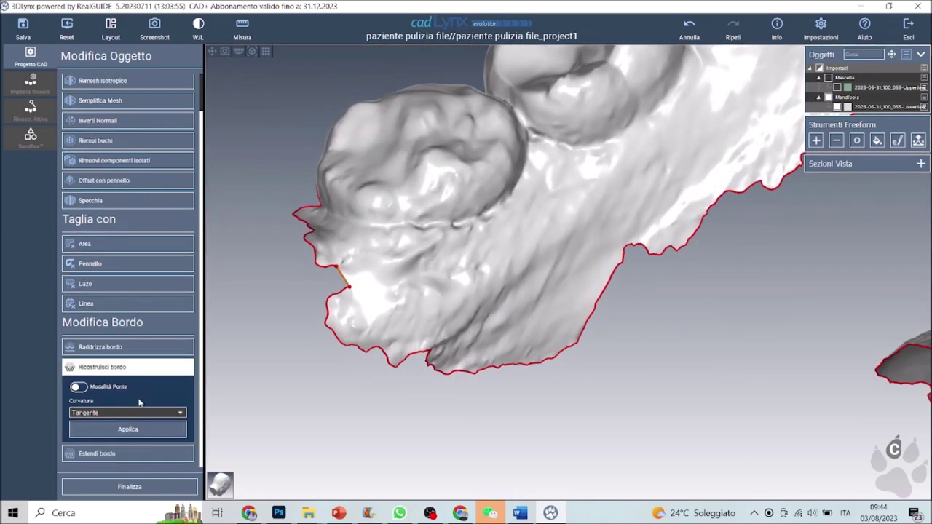
click(129, 429)
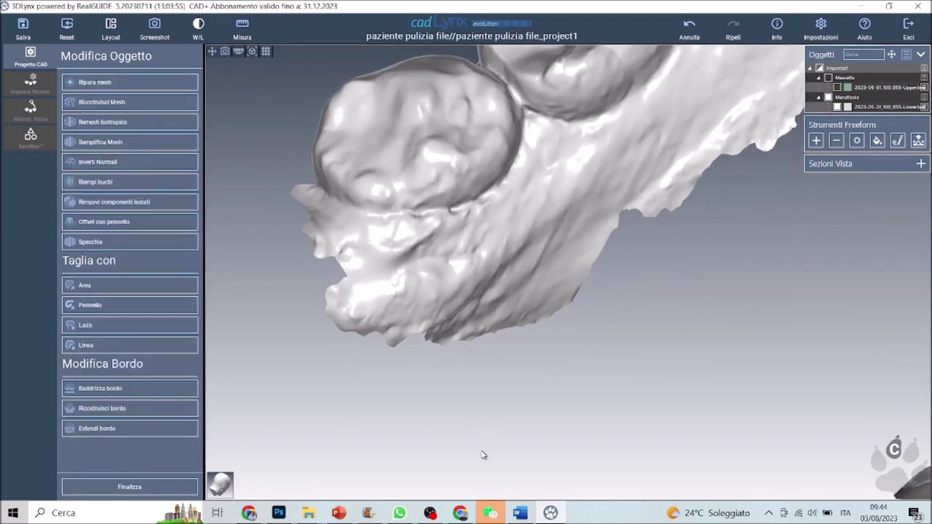
Step: Outline the irregular gum tissue behind the last molar as an area and cut it off the scan
drag(481, 455, 343, 427)
drag(321, 390, 431, 433)
scroll(638, 297, down, 5)
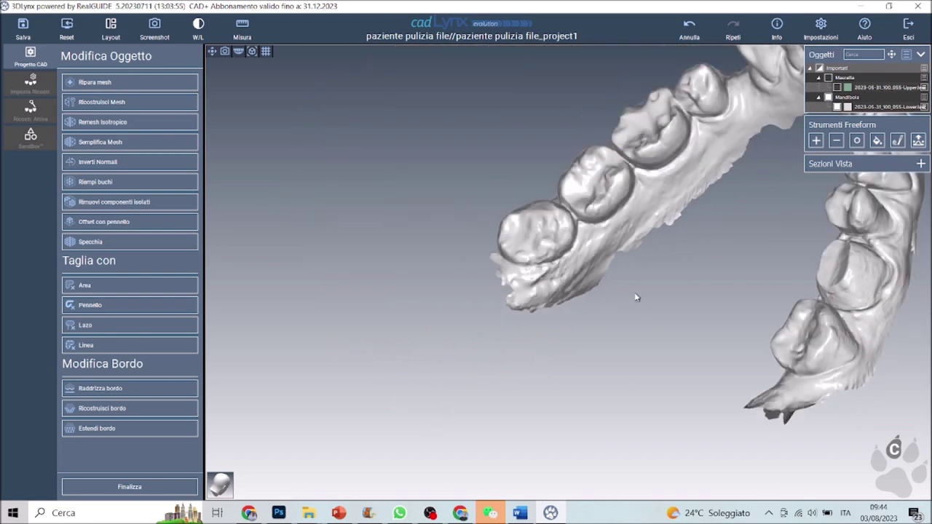
drag(636, 297, 760, 325)
drag(697, 371, 607, 437)
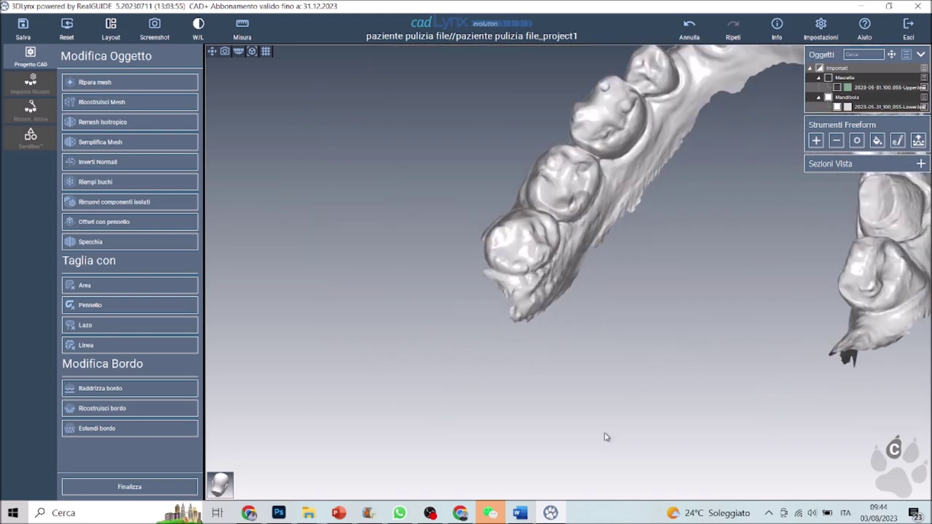
click(115, 285)
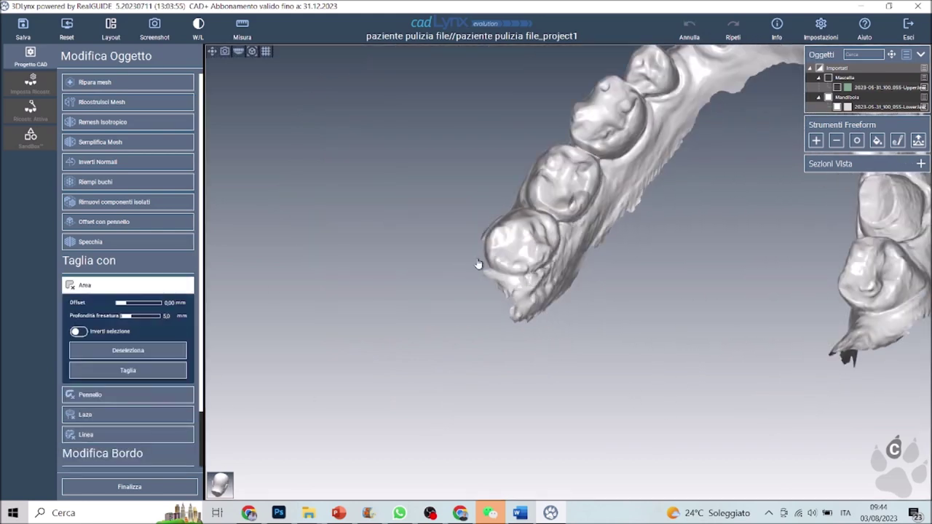
mouse_move(557, 293)
mouse_down()
mouse_move(649, 254)
mouse_move(364, 296)
mouse_up()
click(156, 375)
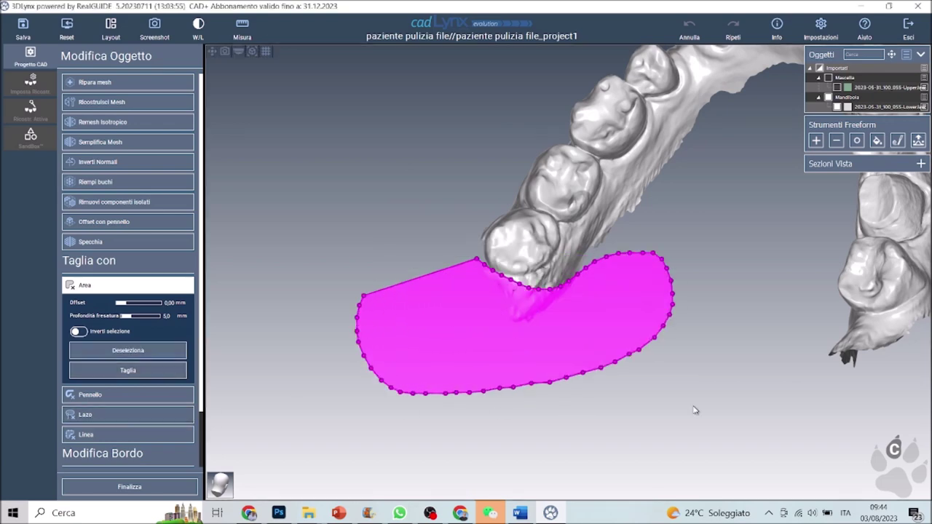
Step: Outline the ragged gum border along the inner side of the lower arch as an area and cut it off
drag(682, 401, 590, 339)
click(122, 287)
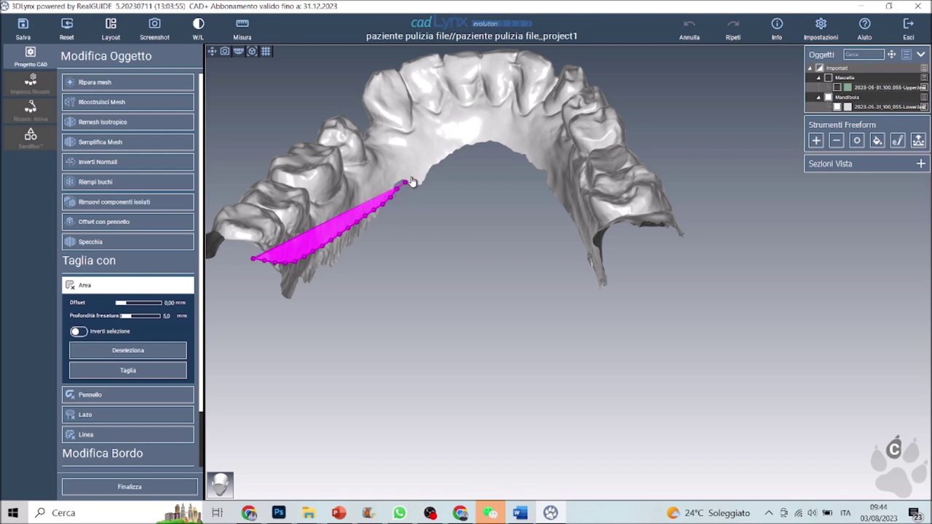
click(141, 353)
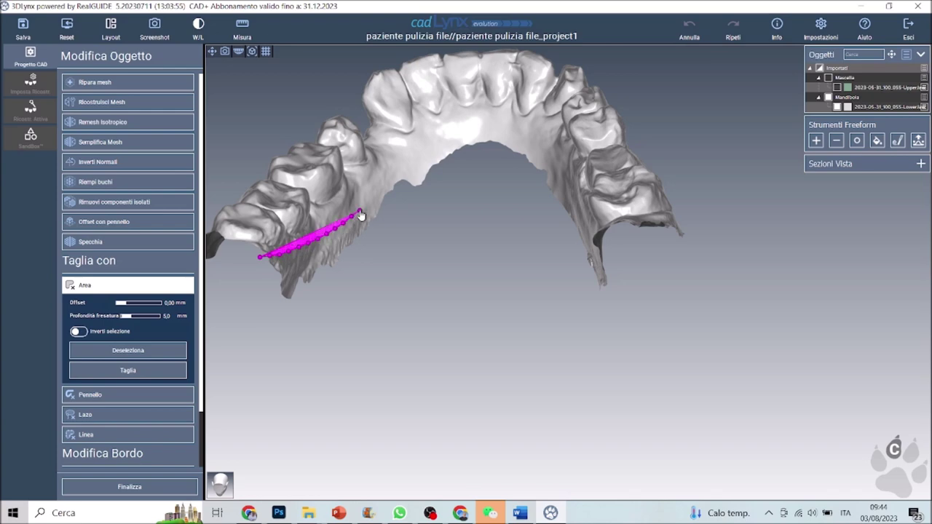
mouse_move(474, 137)
mouse_down()
mouse_move(543, 156)
mouse_move(588, 238)
mouse_move(627, 258)
mouse_move(570, 440)
mouse_move(256, 371)
mouse_move(243, 355)
mouse_up()
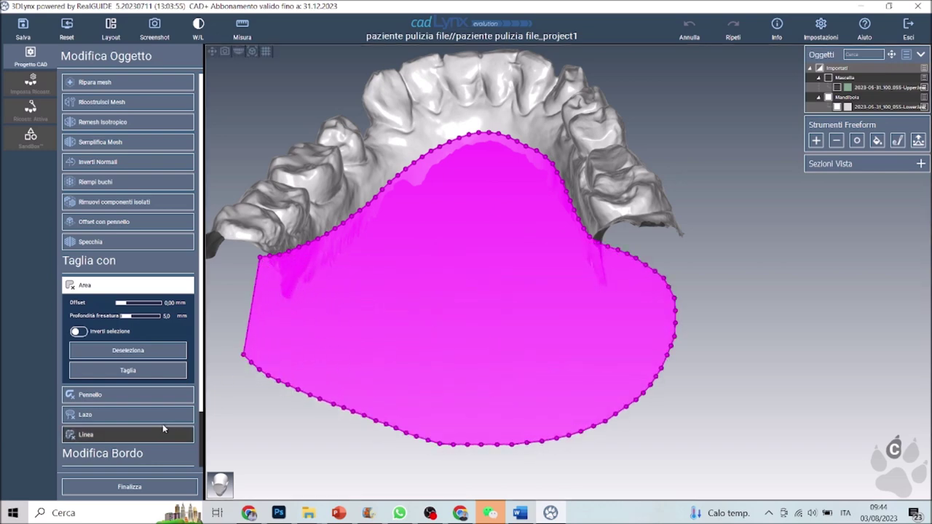
click(127, 376)
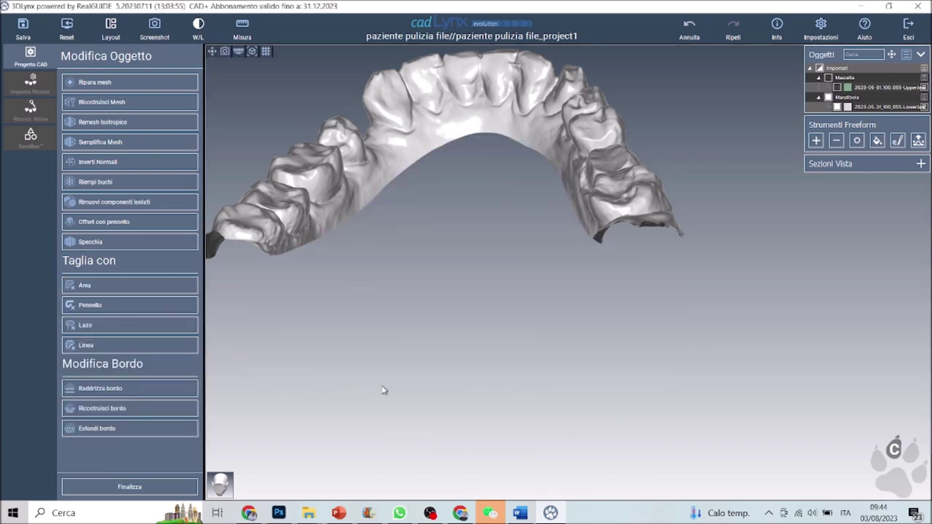
Step: Cut off the irregular gum end behind the last molar on the prepared tooth's side with an area selection
drag(386, 389, 579, 452)
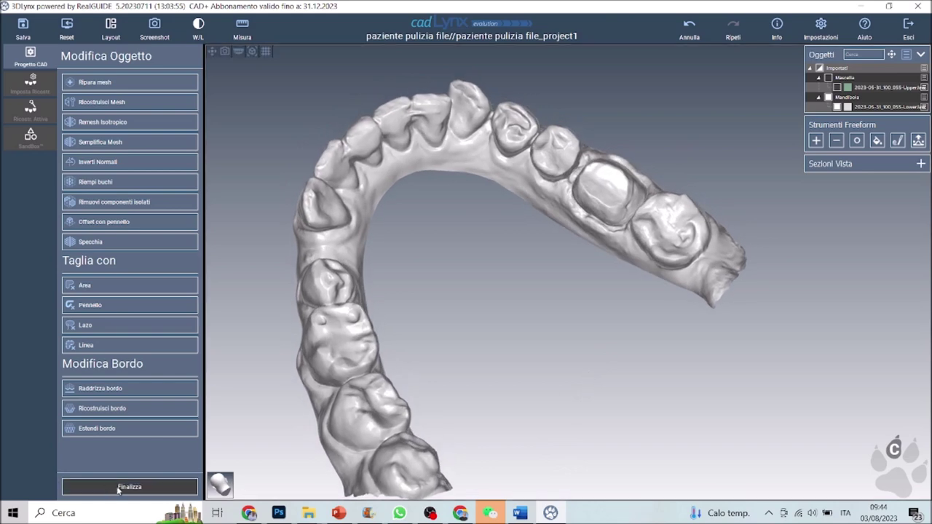
click(142, 287)
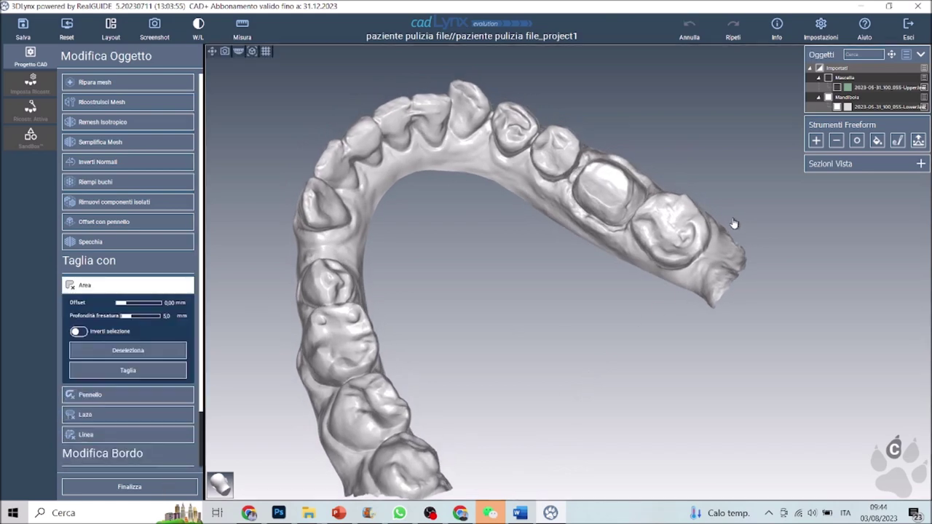
mouse_move(705, 290)
mouse_down()
mouse_move(780, 391)
mouse_move(739, 166)
mouse_up()
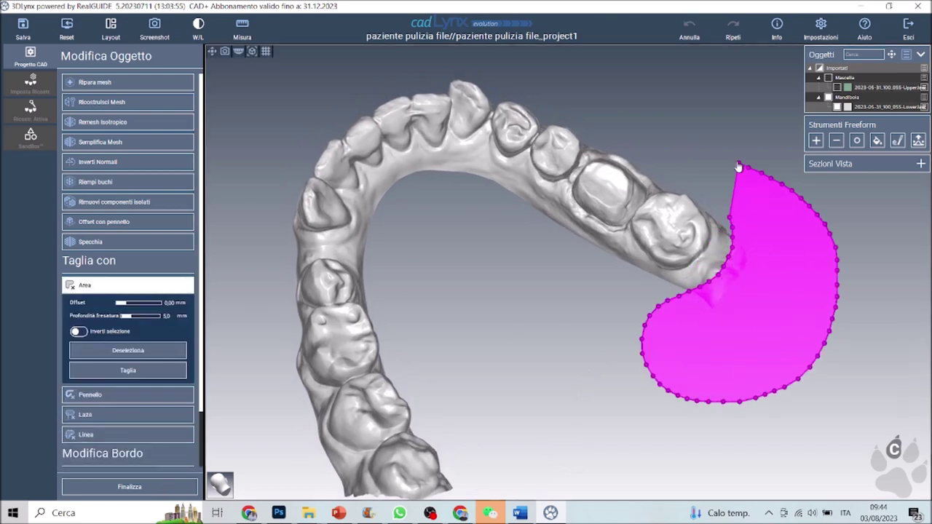
click(128, 371)
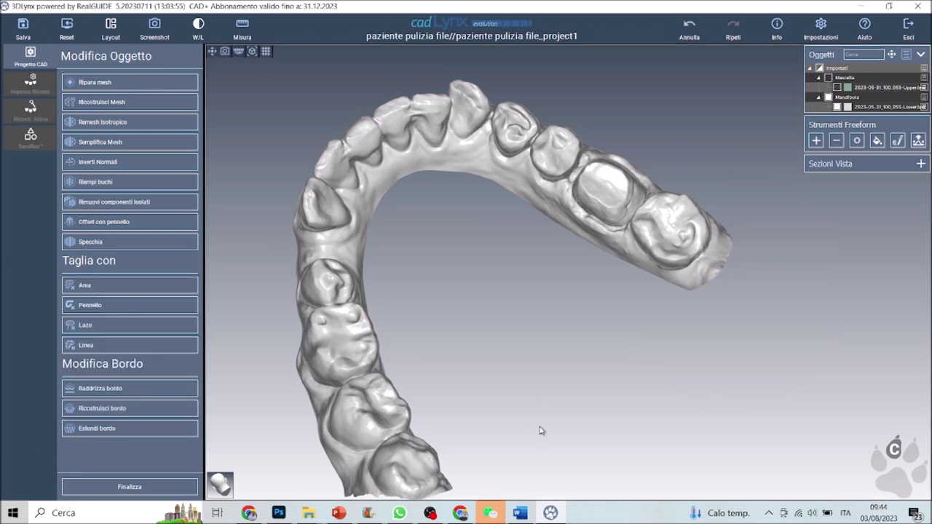
Step: Straighten the jagged border of the lower jaw scan with smoothing force 5 and smoothing distance 0.95 mm
drag(541, 431, 281, 450)
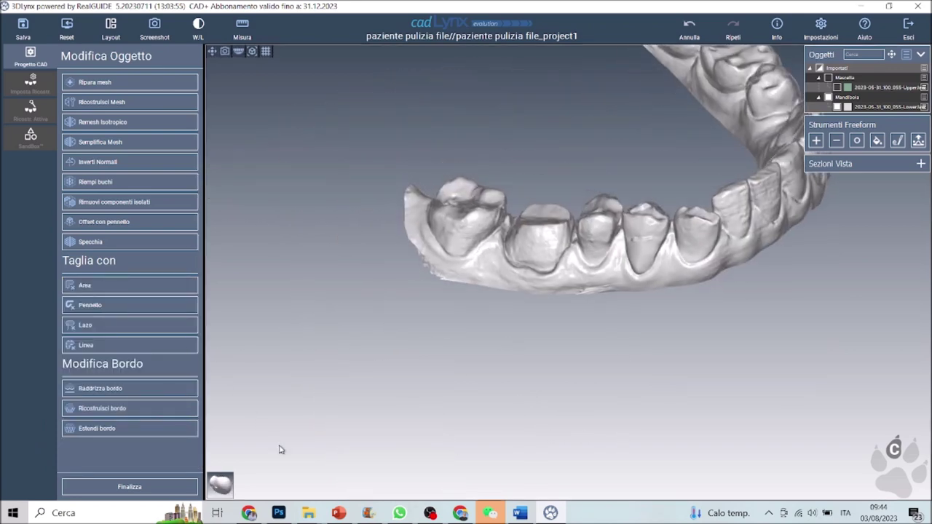
scroll(379, 403, up, 4)
middle_drag(477, 395, 305, 464)
drag(306, 464, 437, 437)
scroll(451, 415, up, 4)
drag(472, 376, 518, 468)
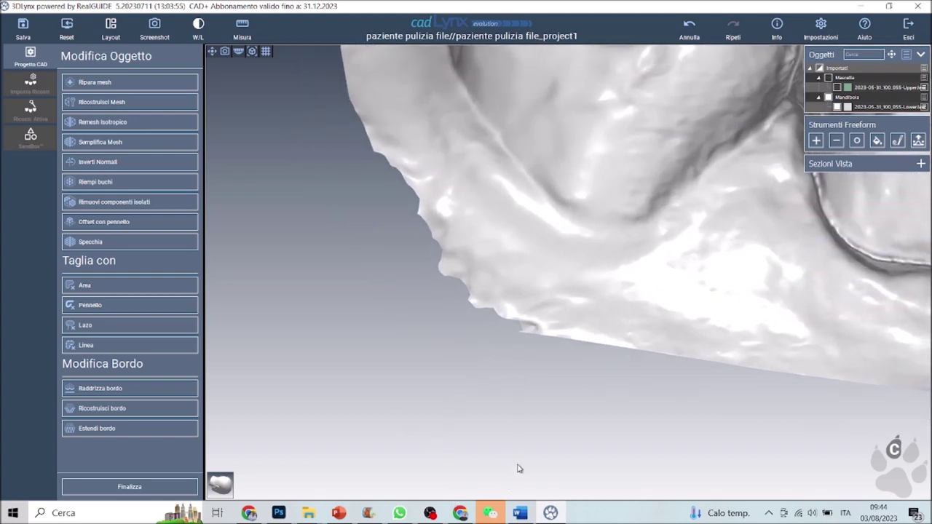
click(143, 389)
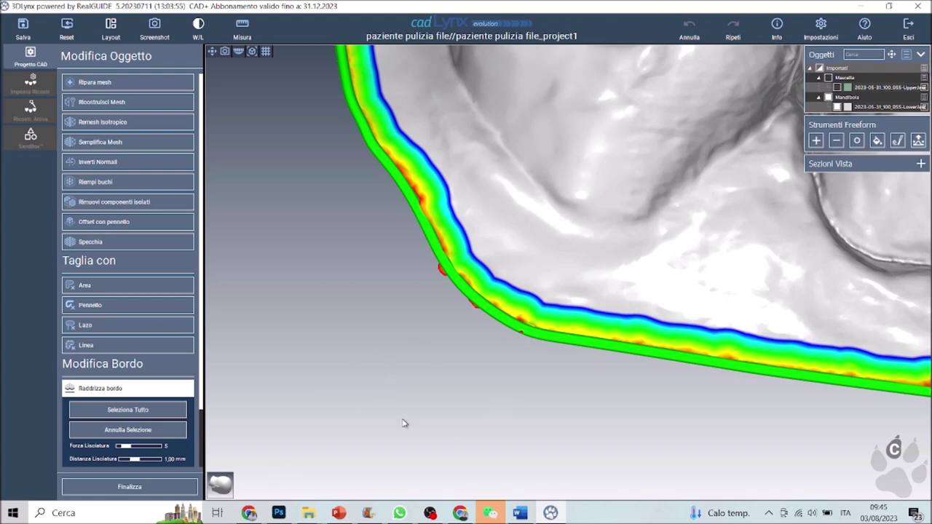
scroll(125, 436, down, 2)
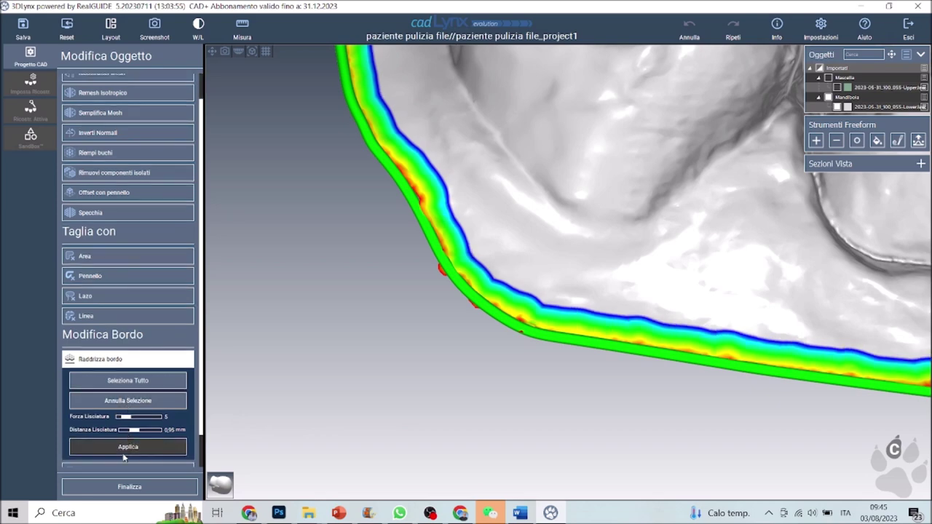
click(123, 452)
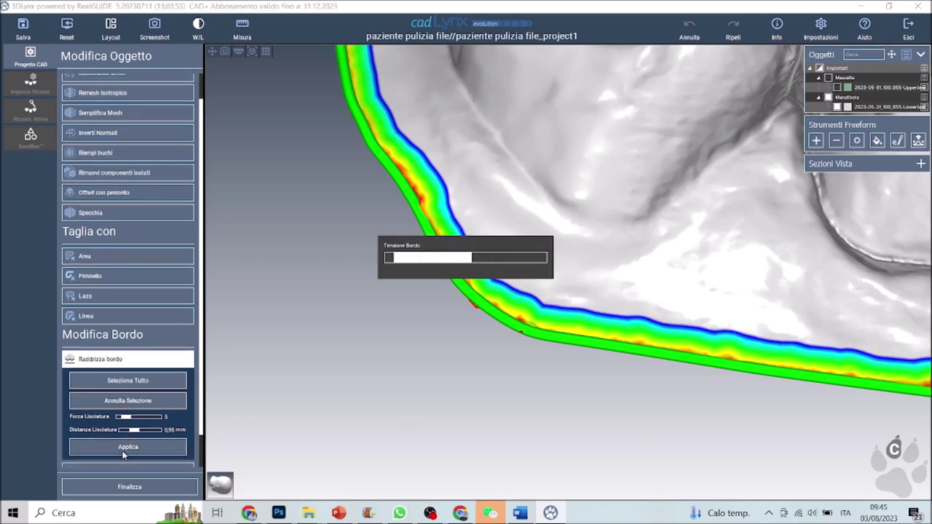
Step: Compare the lower scan's border before and after straightening by undoing and redoing the operation
click(690, 28)
click(734, 27)
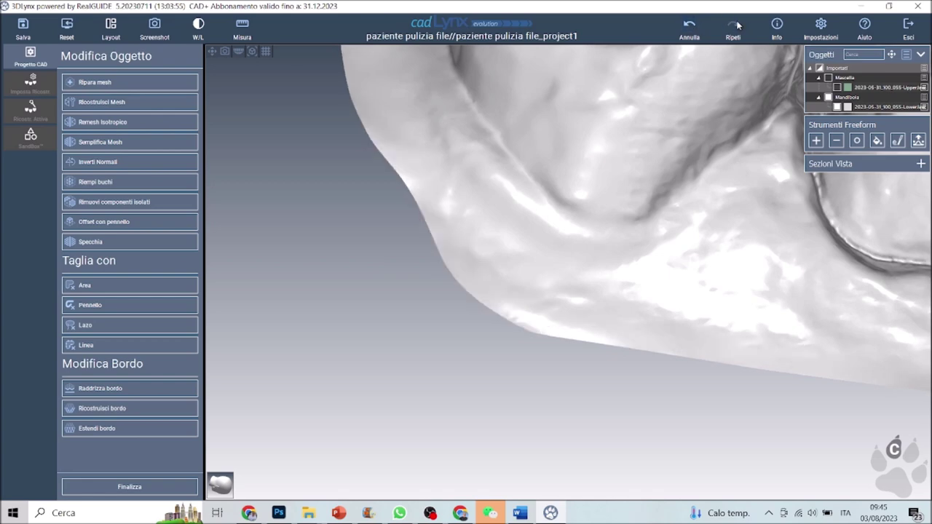
click(689, 28)
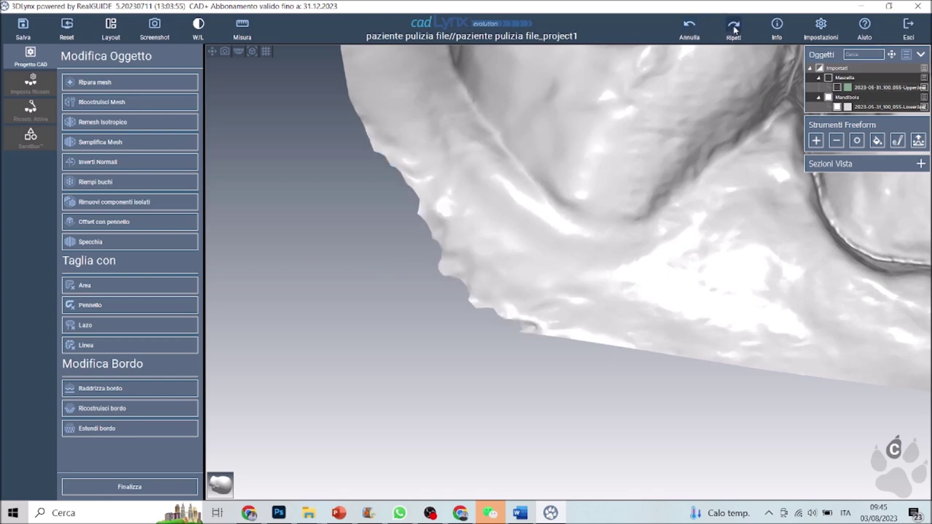
click(734, 28)
Step: Check the trimmed lower arch from the front and finalize its object edits
scroll(666, 210, down, 5)
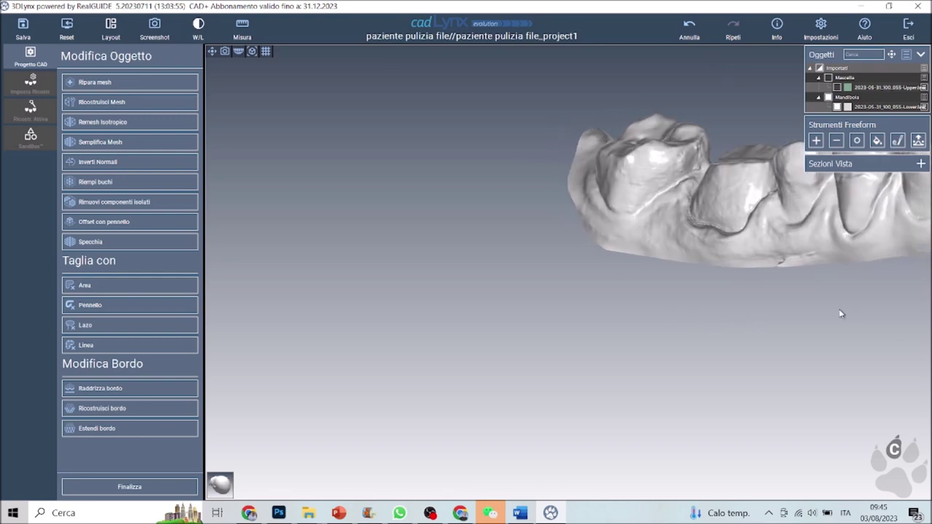
middle_drag(841, 314, 605, 318)
drag(606, 318, 571, 351)
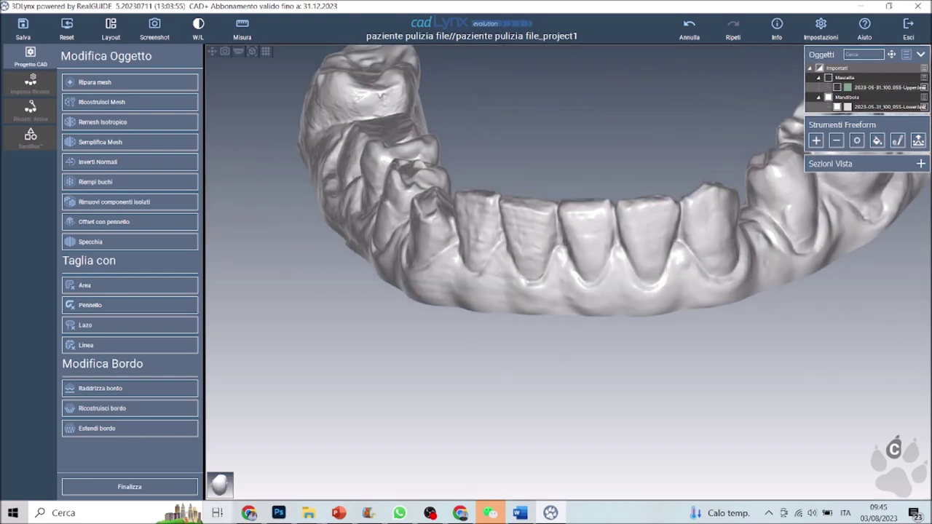
click(117, 486)
Step: Open the upper jaw scan for object editing and cut away the ragged gum border above the teeth with an area selection
drag(428, 391, 701, 383)
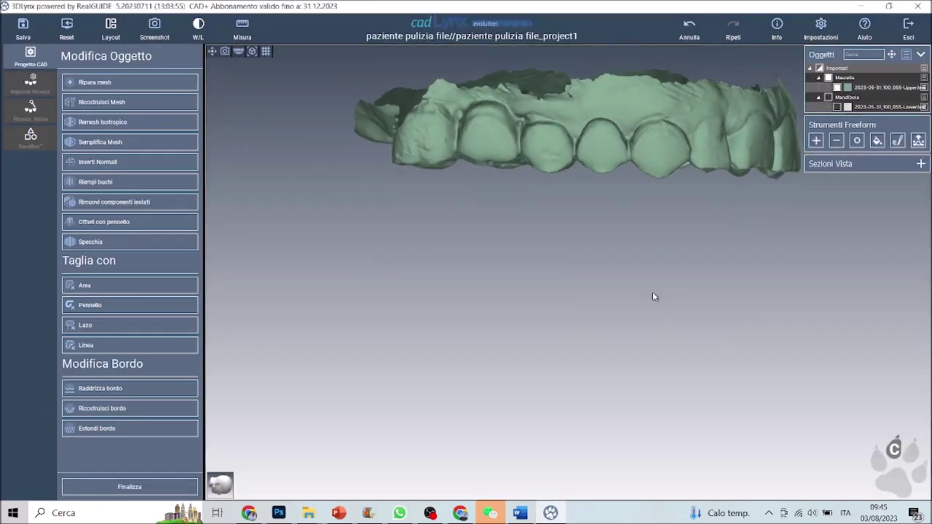
drag(656, 309, 586, 294)
middle_drag(660, 296, 578, 342)
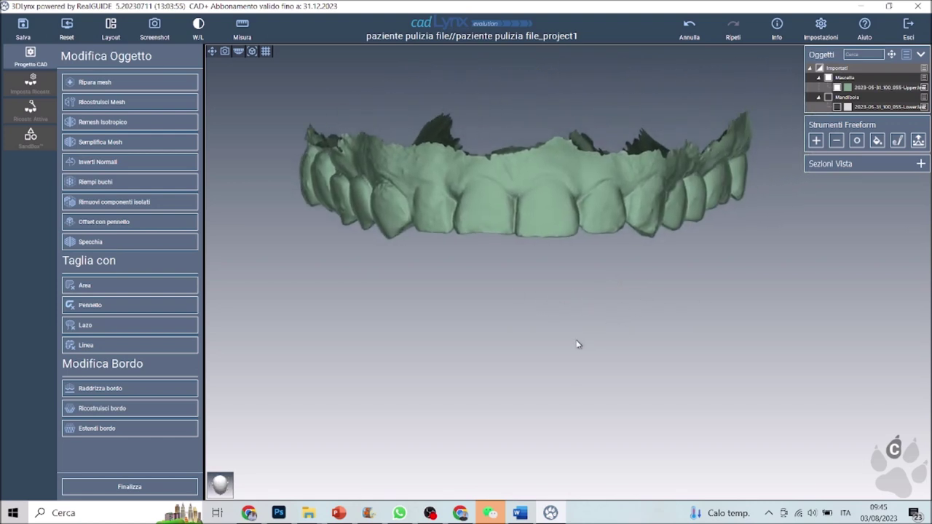
drag(579, 342, 555, 311)
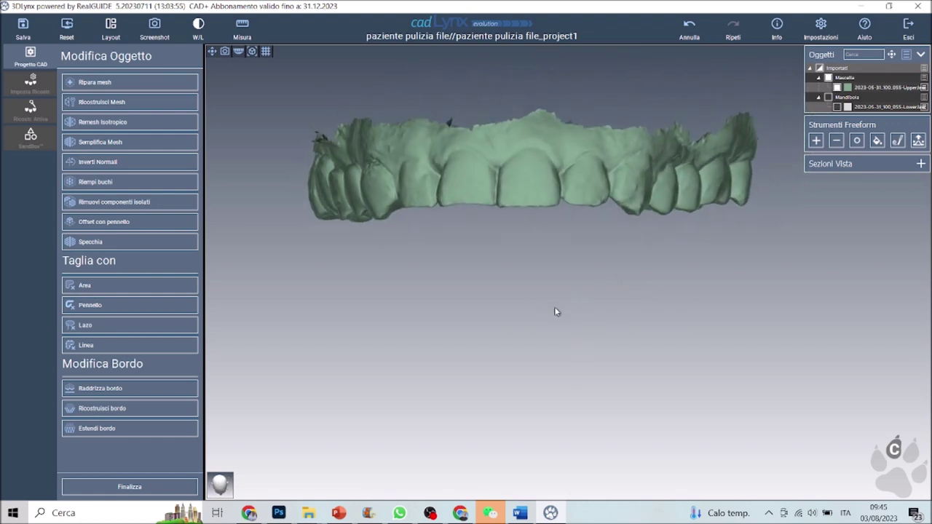
click(117, 286)
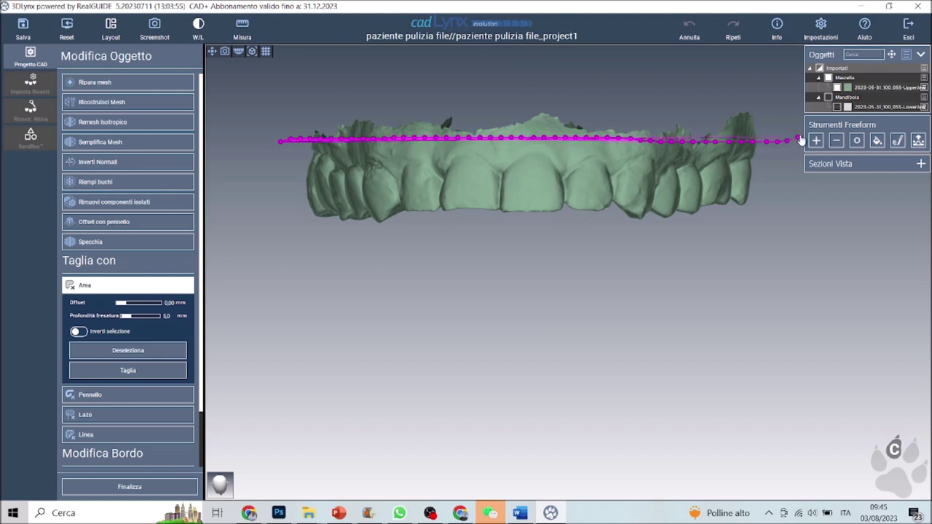
mouse_move(801, 140)
mouse_down()
mouse_move(474, 46)
mouse_move(243, 102)
mouse_up()
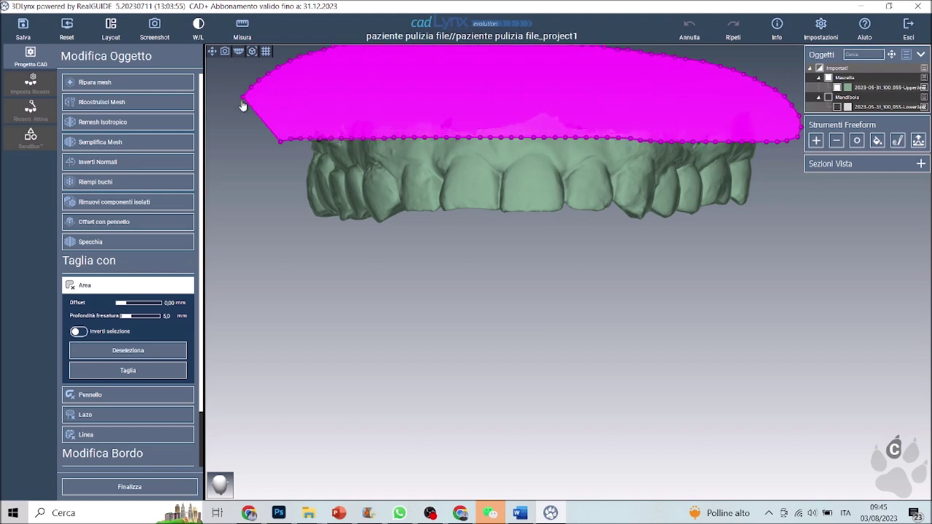
click(149, 376)
Step: Start rebuilding the upper border at the last molar by bridging the two edges of the gap, using Tangente curvature
drag(518, 279, 583, 285)
scroll(548, 350, up, 5)
mouse_move(429, 346)
mouse_down()
mouse_move(476, 395)
mouse_move(418, 348)
mouse_up()
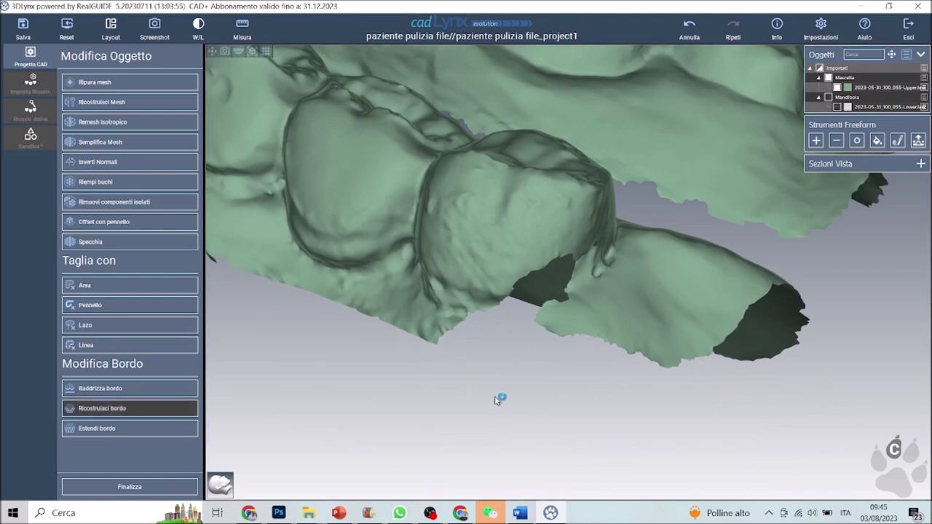
click(436, 345)
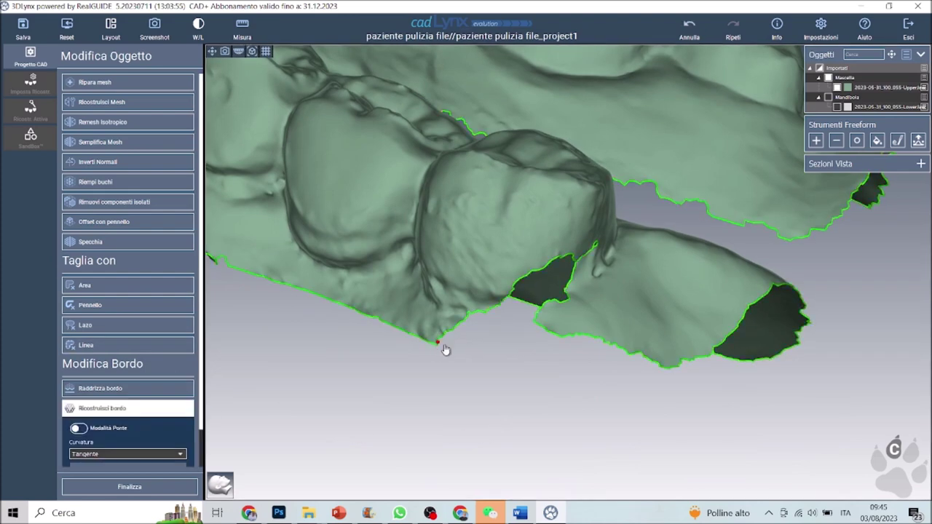
click(536, 326)
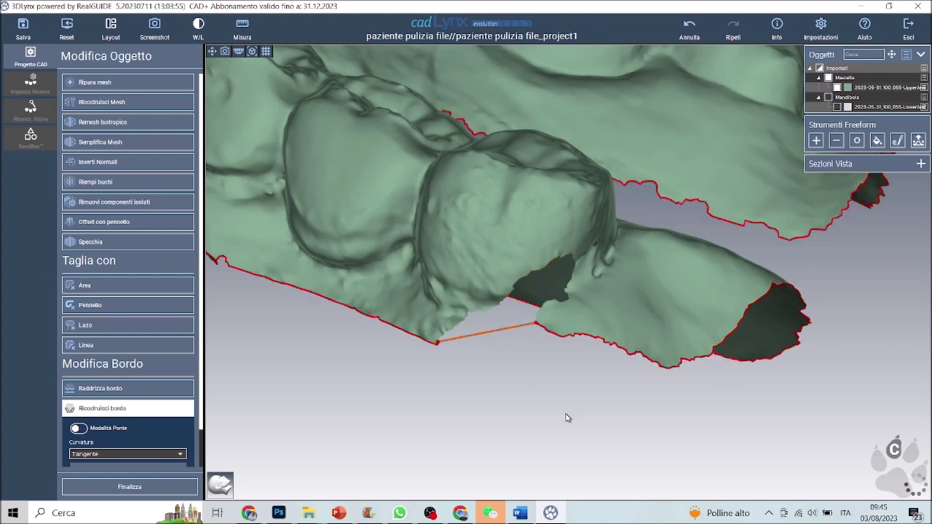
Step: Add a control point midway along the bridging line at the upper molar and pull it slightly outward
right_drag(566, 416, 582, 169)
right_drag(575, 307, 493, 413)
scroll(534, 298, up, 5)
right_drag(535, 298, 619, 379)
right_drag(565, 174, 595, 167)
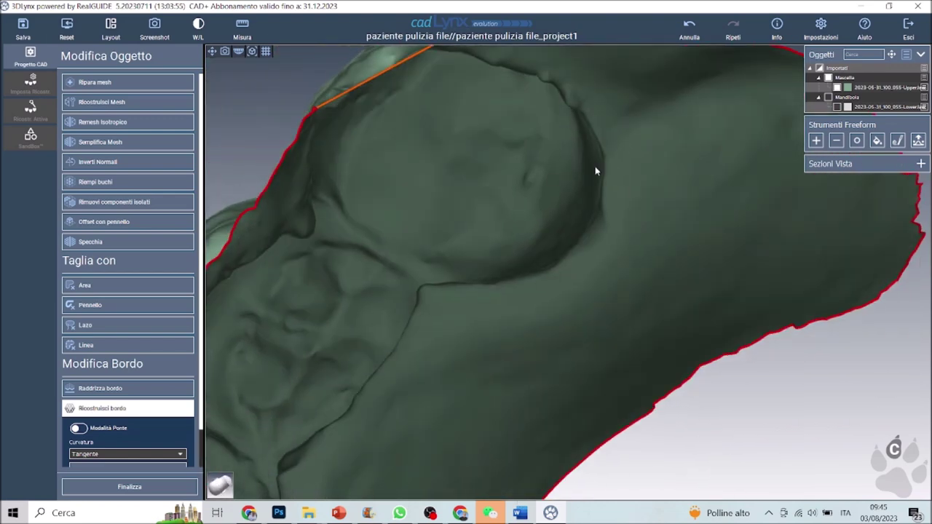
middle_drag(268, 86, 346, 289)
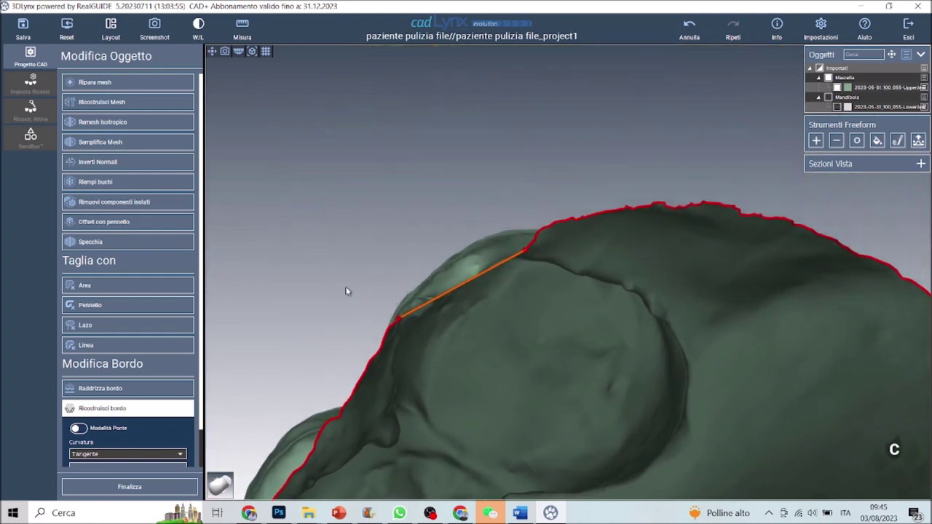
right_drag(433, 122, 466, 201)
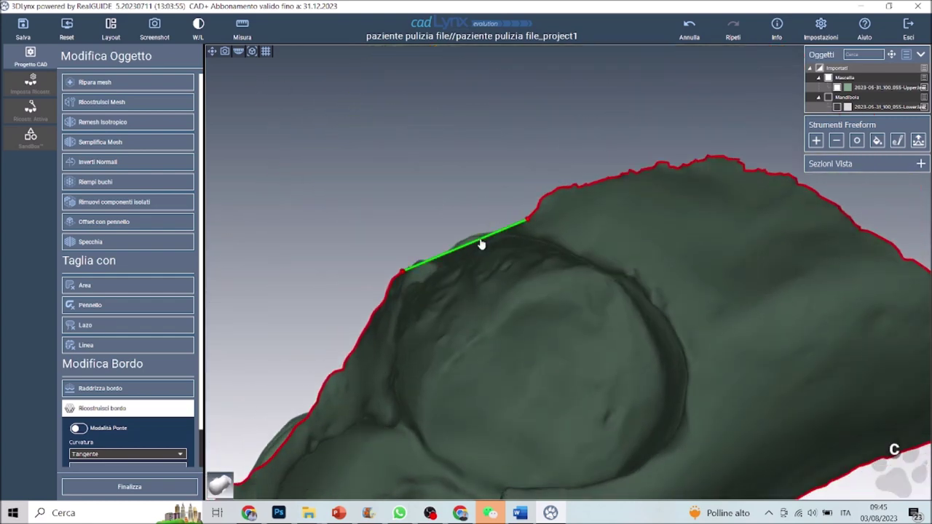
drag(481, 244, 477, 228)
Step: Move the bridge's rear end point further back along the gum border and apply the border reconstruction
right_drag(453, 168, 656, 458)
click(565, 392)
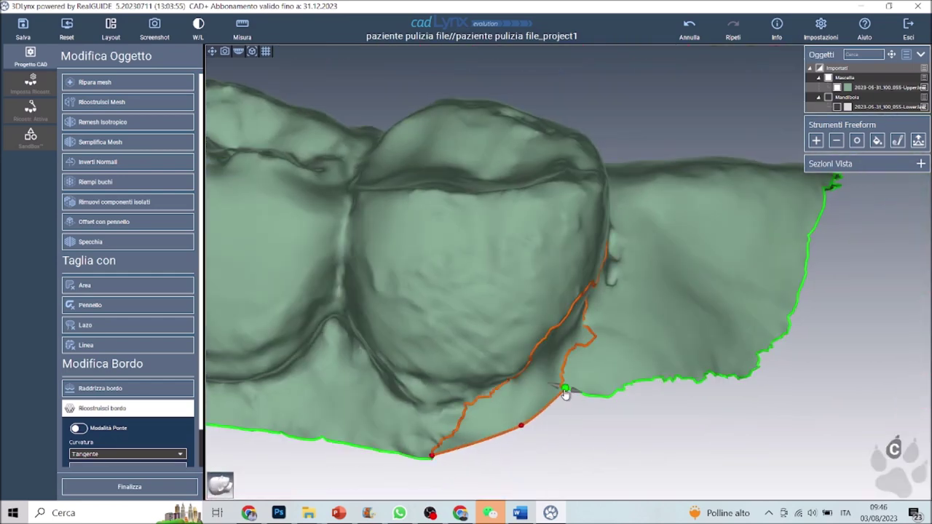
drag(566, 391, 609, 397)
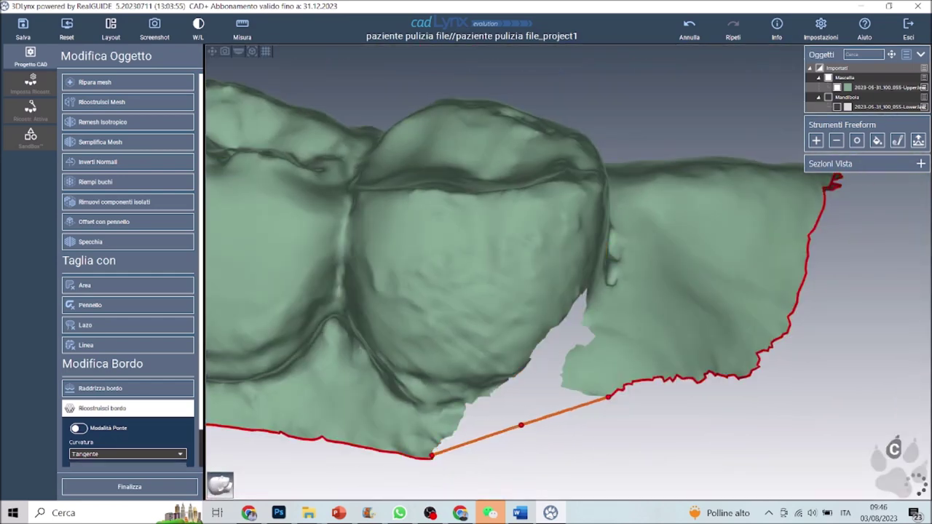
right_drag(668, 464, 496, 454)
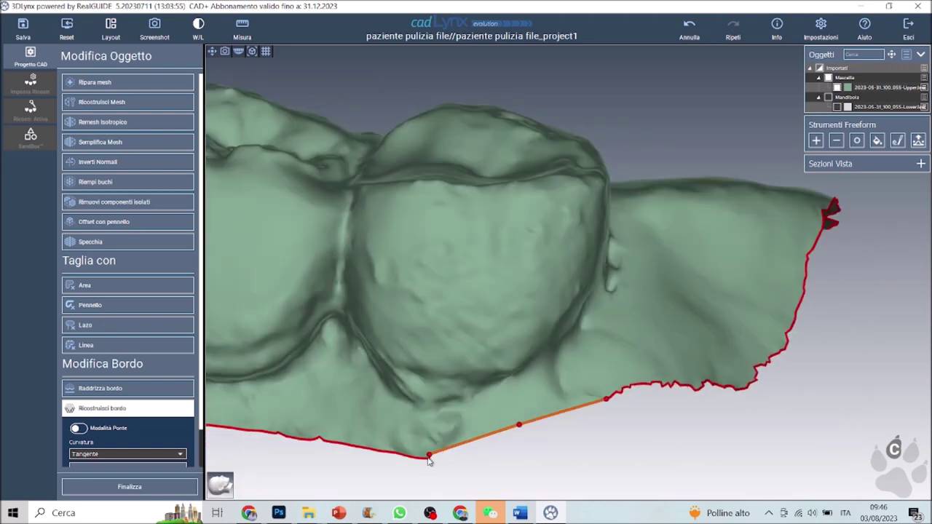
scroll(157, 459, down, 1)
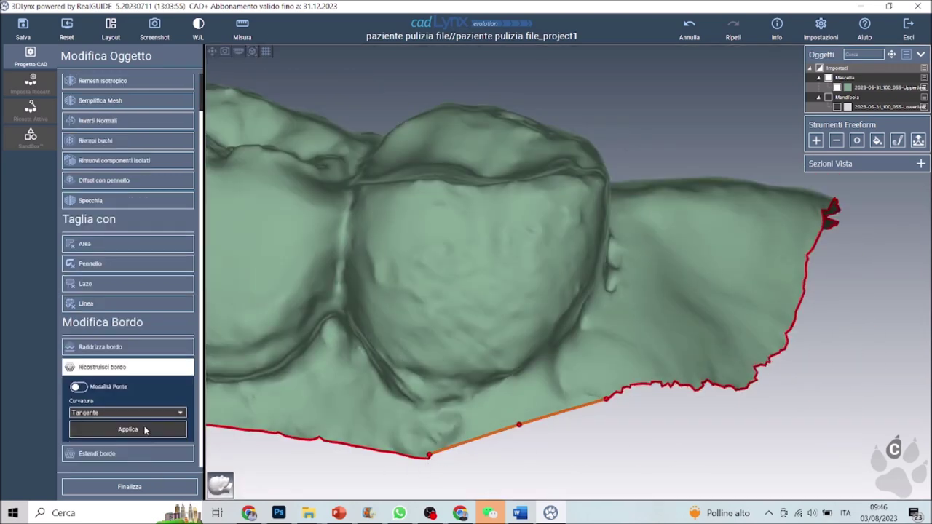
click(148, 430)
Step: Cut away the ragged outer gum border beside the upper premolars and the uneven edge behind the last molar with an area selection
scroll(672, 406, down, 5)
right_drag(751, 429, 447, 422)
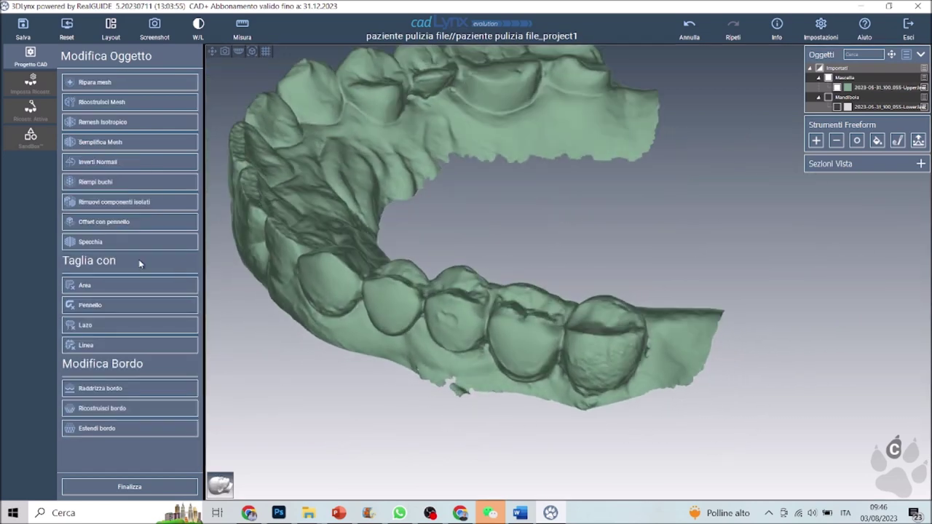
click(111, 286)
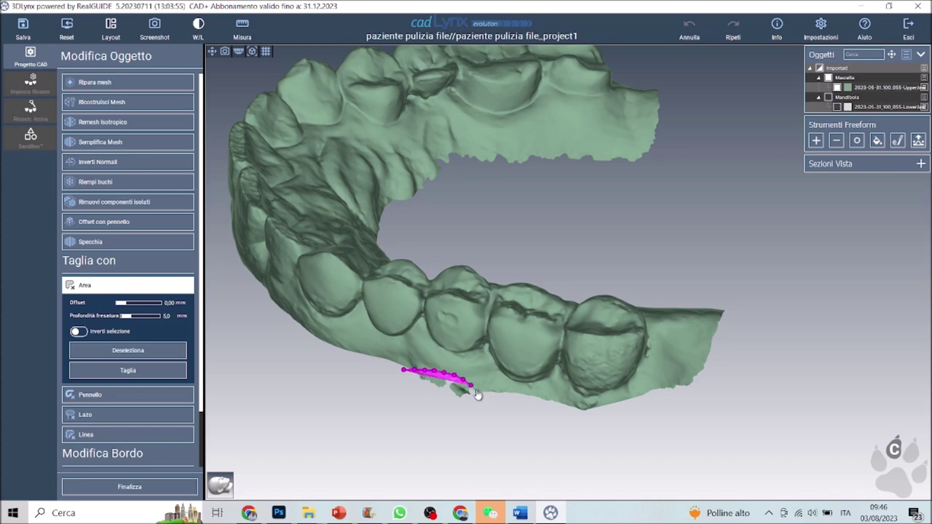
mouse_move(478, 394)
mouse_down()
mouse_move(641, 435)
mouse_move(677, 368)
mouse_move(850, 330)
mouse_move(427, 459)
mouse_up()
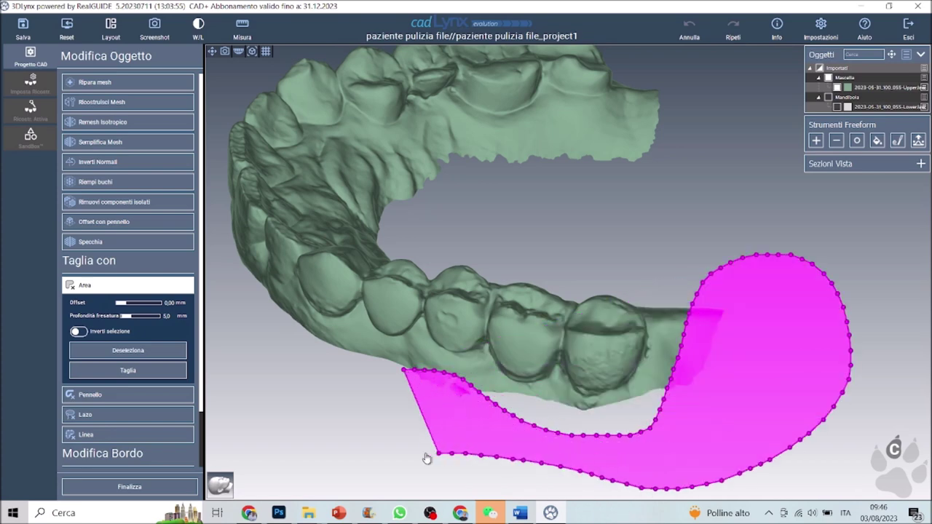
click(154, 373)
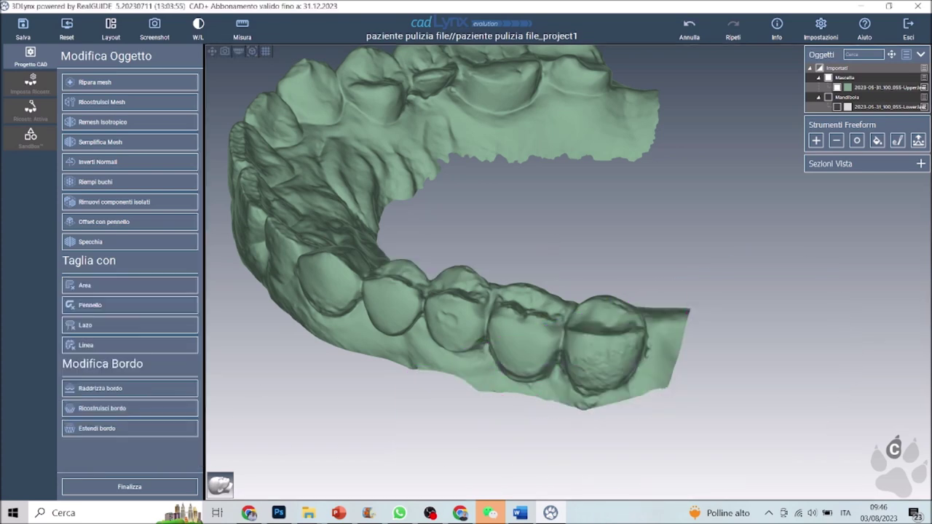
Step: Cut away the ragged palatal border and both rear ends of the upper arch with an area selection, and finalize the object edit
drag(520, 369, 623, 314)
click(146, 285)
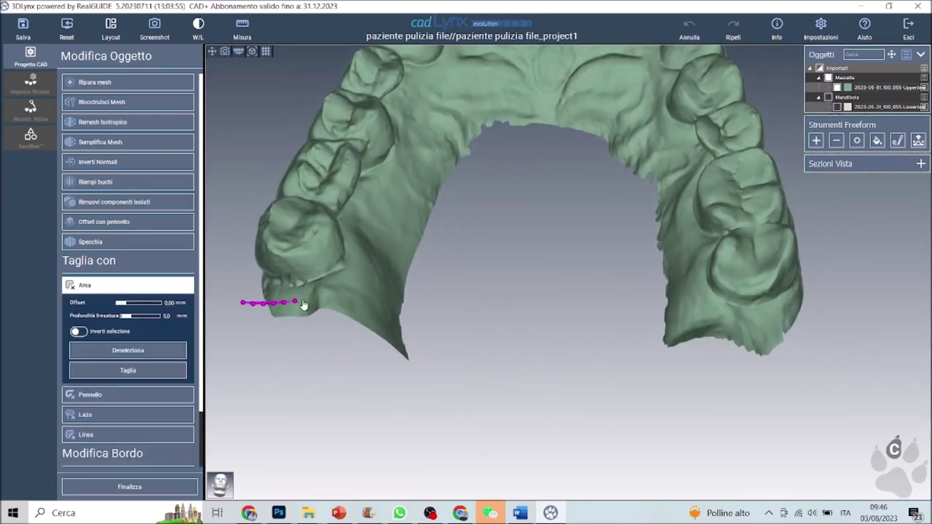
mouse_move(304, 305)
mouse_down()
mouse_move(396, 237)
mouse_move(477, 139)
mouse_move(566, 117)
mouse_move(651, 169)
mouse_move(680, 277)
mouse_move(736, 325)
mouse_move(733, 453)
mouse_move(238, 397)
mouse_up()
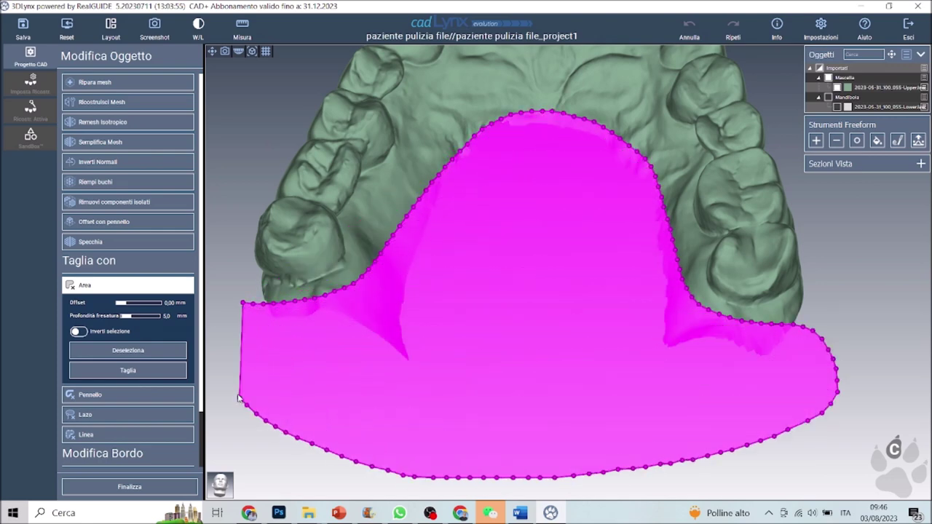
click(146, 373)
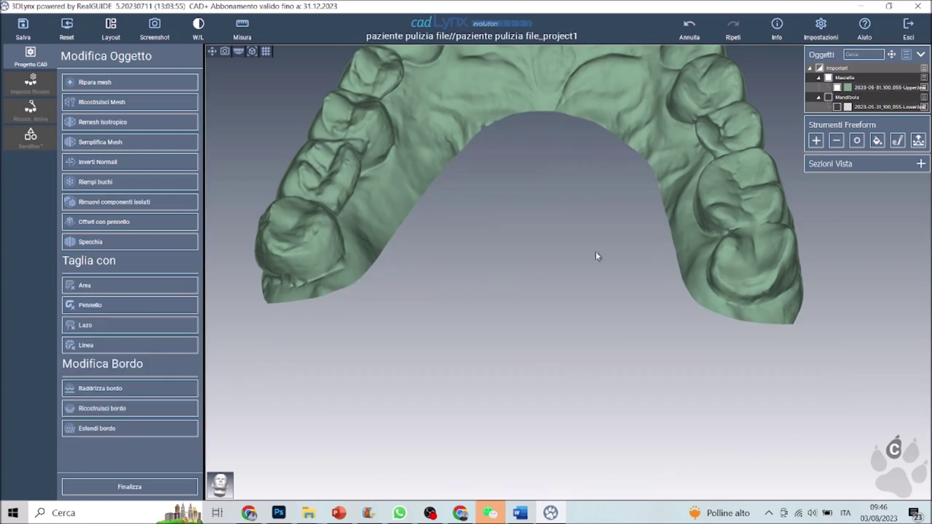
drag(596, 252, 528, 316)
scroll(529, 279, down, 5)
drag(530, 278, 545, 362)
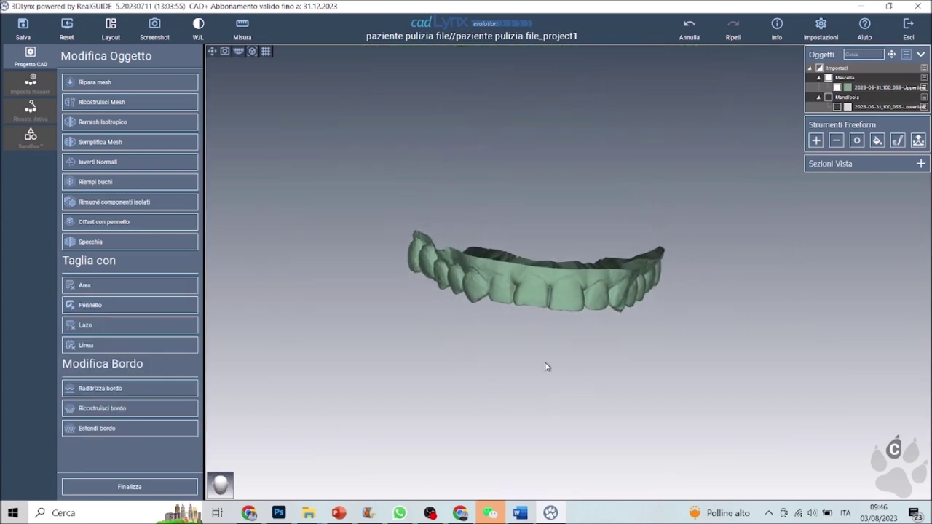
click(143, 489)
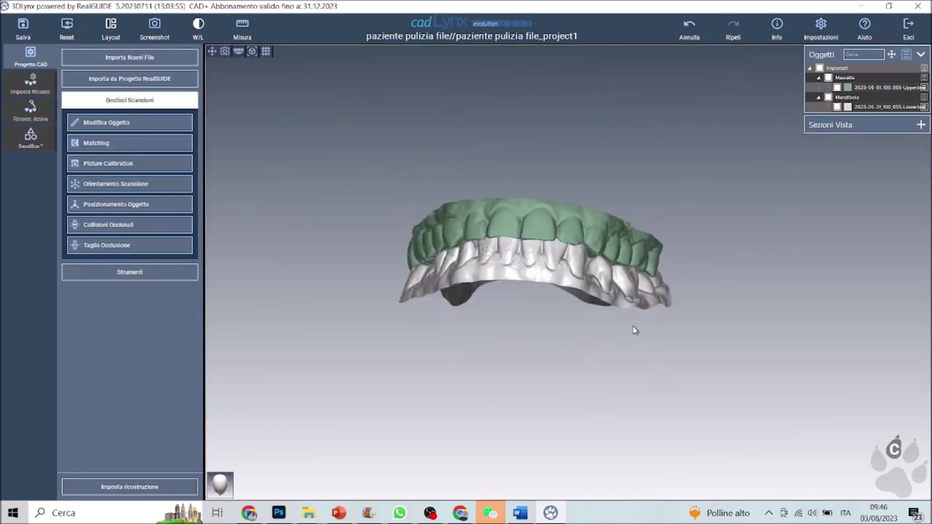
Step: Turn on the texture for both the upper and the lower jaw scans
drag(633, 331, 664, 365)
middle_drag(681, 259, 717, 286)
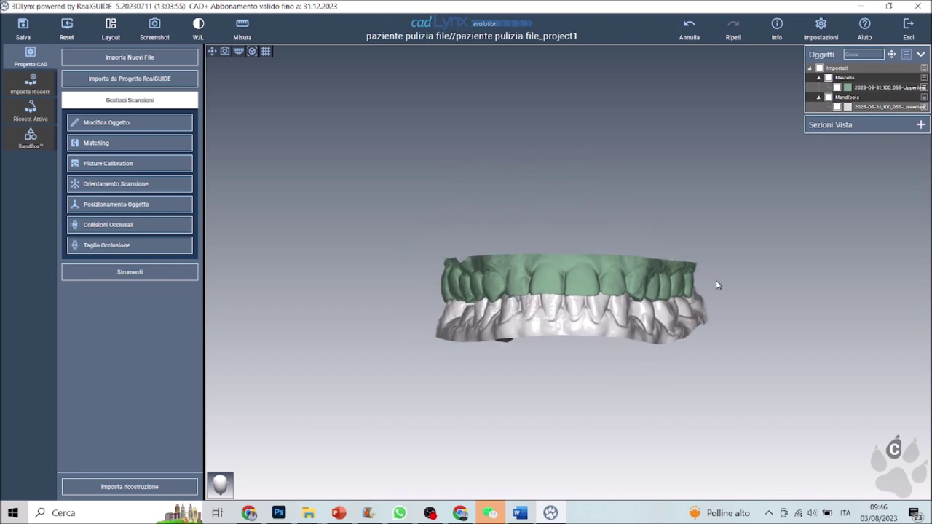
right_click(598, 280)
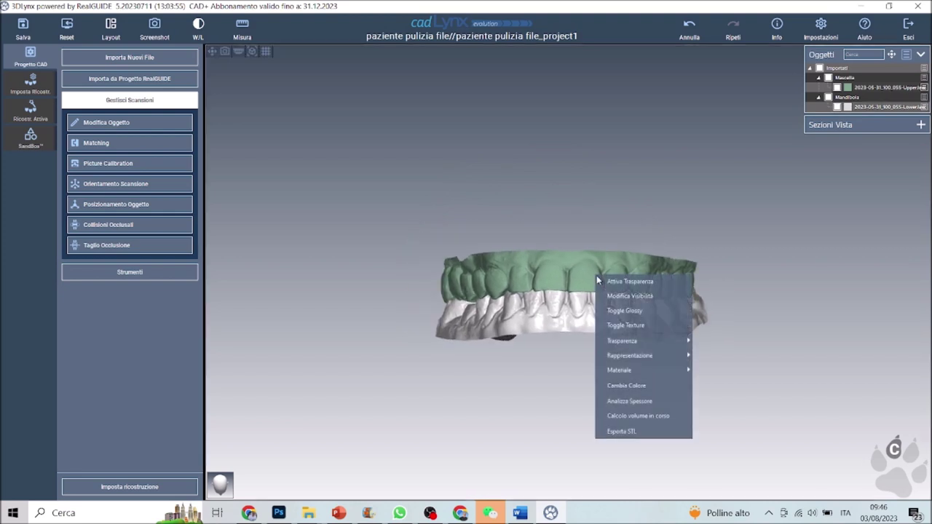
click(611, 328)
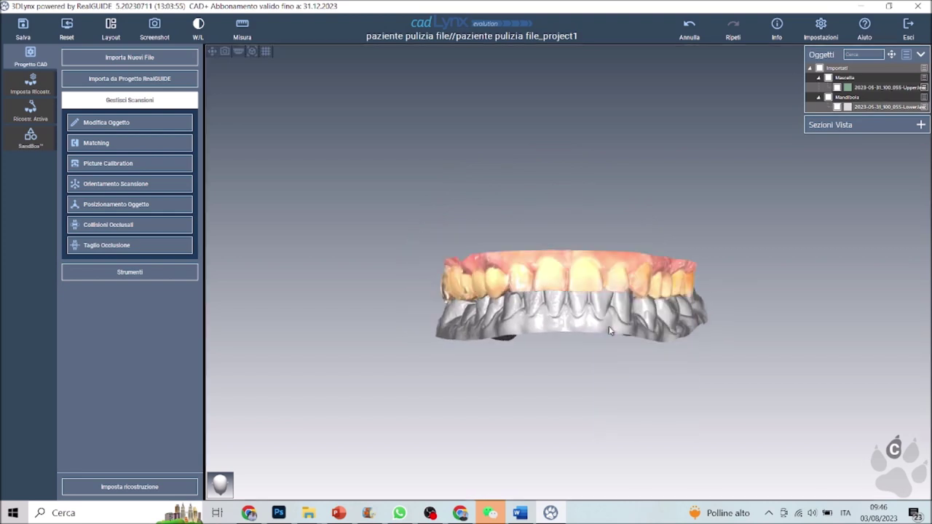
right_click(556, 324)
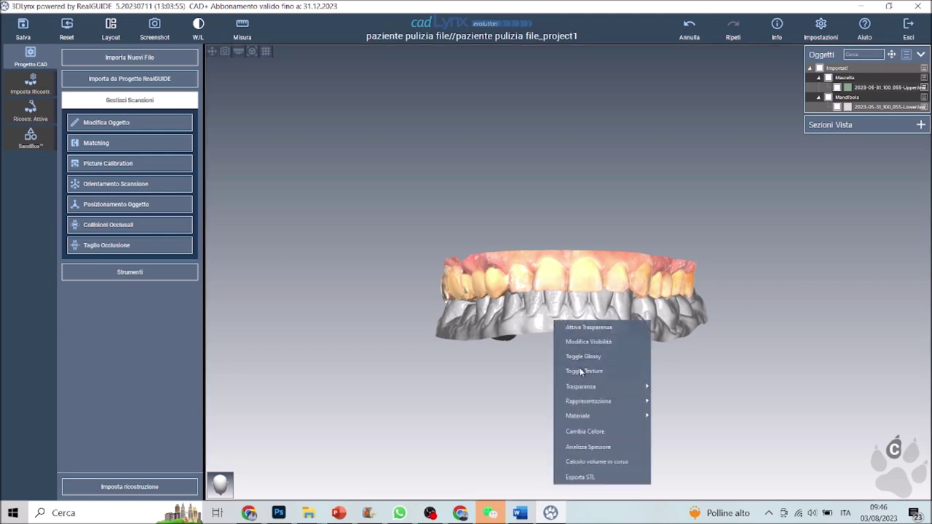
click(581, 372)
Step: Examine the cleaned gum borders of the textured scans up close, especially along the lower side teeth
drag(508, 347, 678, 323)
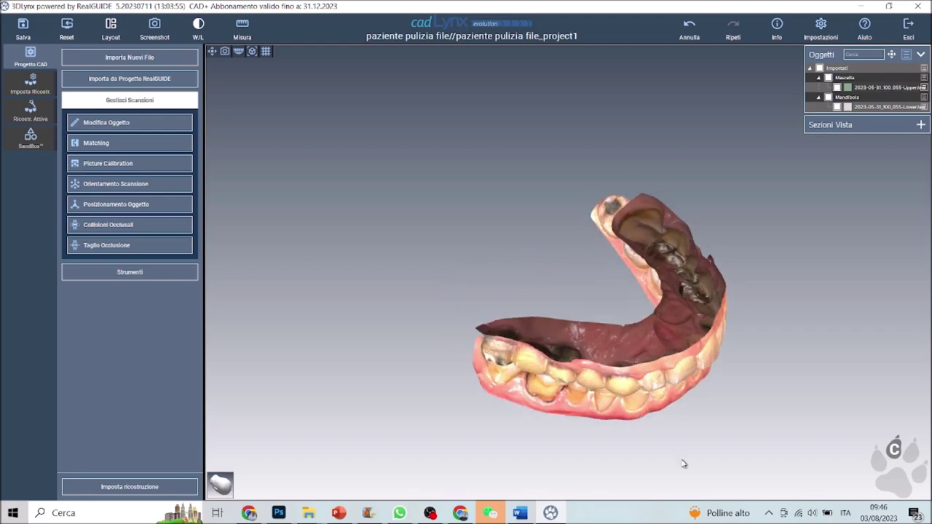
scroll(618, 343, up, 5)
scroll(618, 343, up, 3)
drag(554, 368, 893, 229)
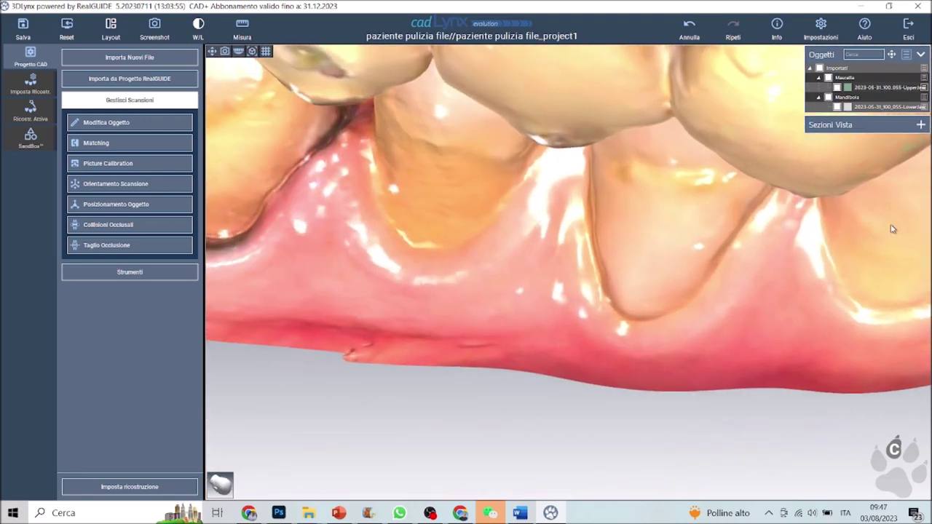
drag(492, 321, 662, 270)
scroll(662, 268, down, 5)
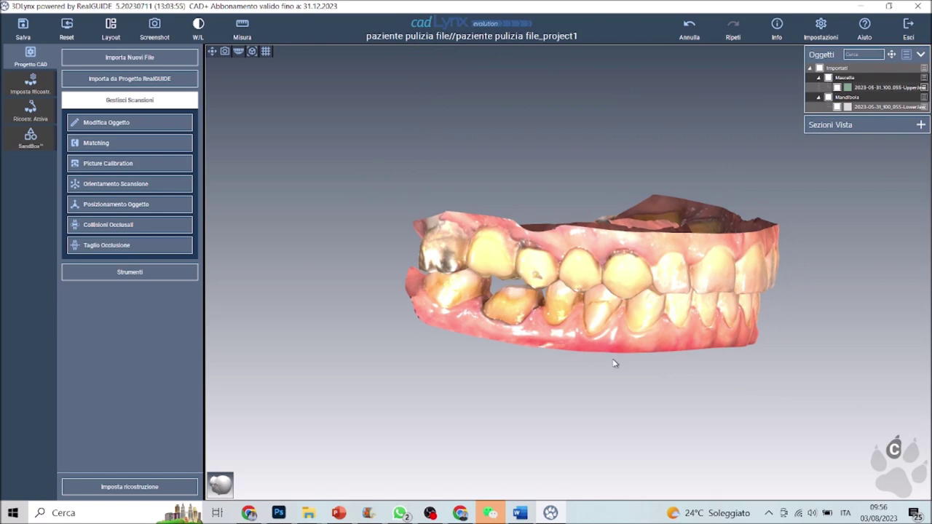
scroll(615, 357, up, 5)
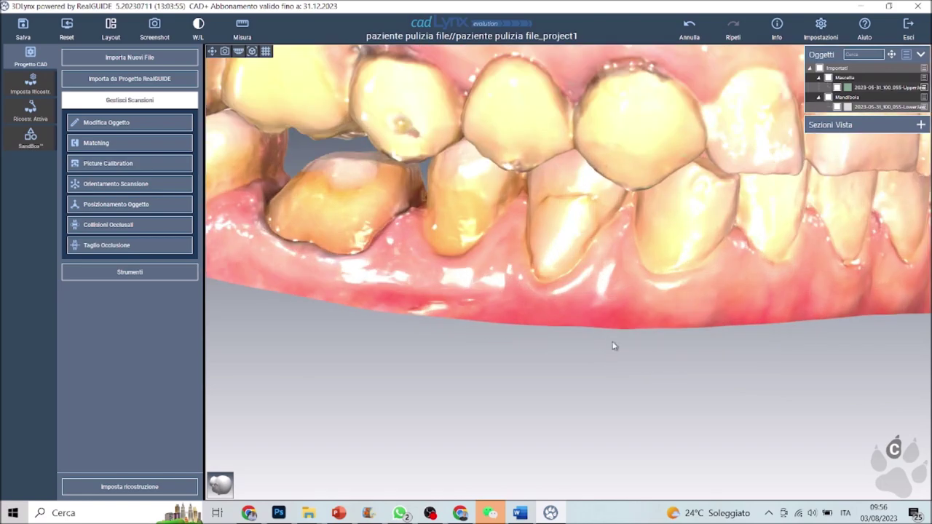
drag(561, 352, 488, 339)
Step: Open the upper jaw scan for object editing and turn off its texture
click(123, 124)
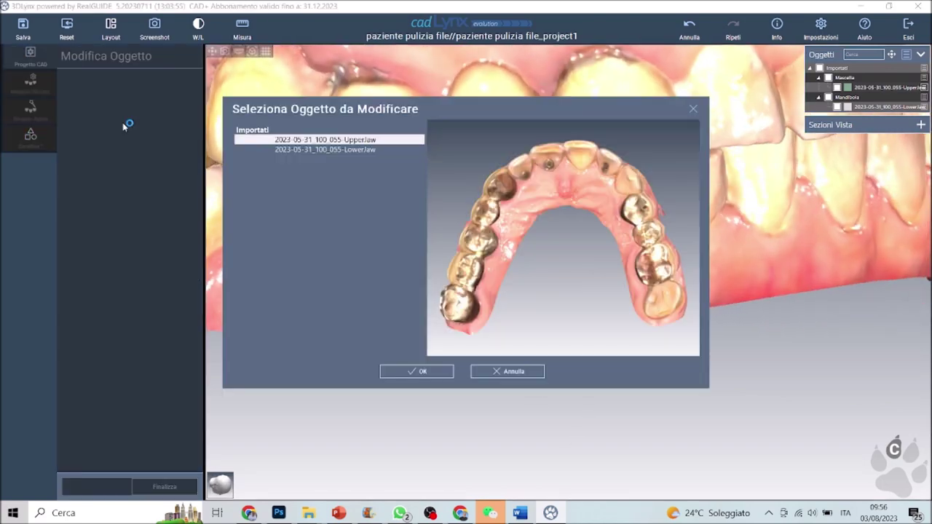
click(418, 372)
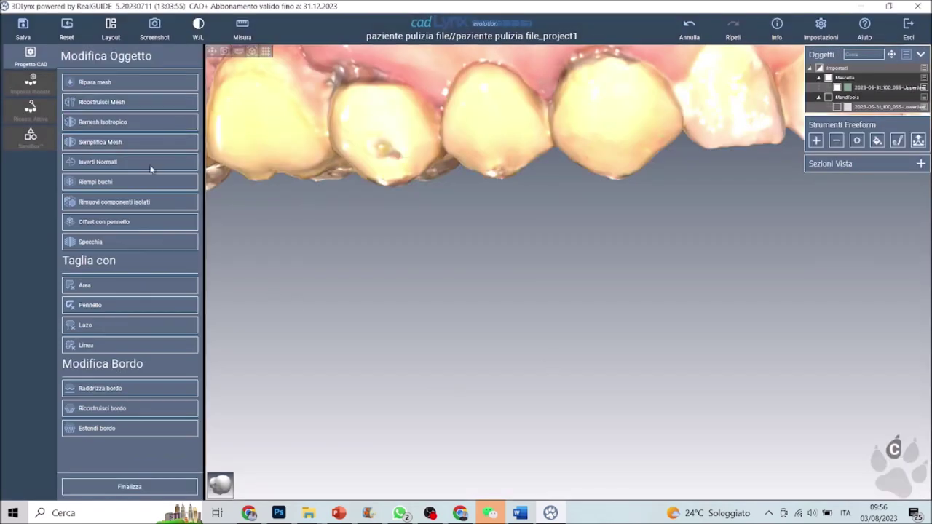
scroll(612, 360, down, 10)
right_drag(716, 378, 595, 37)
drag(595, 38, 665, 199)
right_click(642, 244)
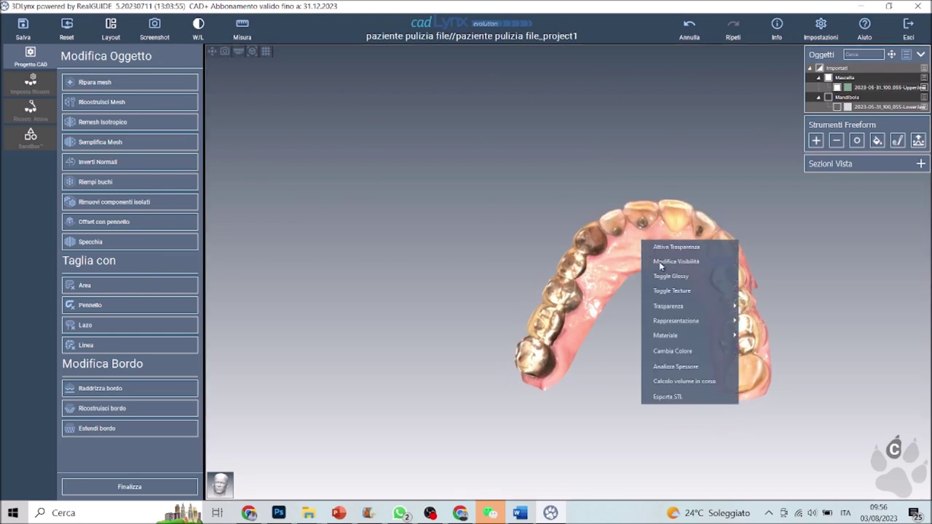
click(671, 289)
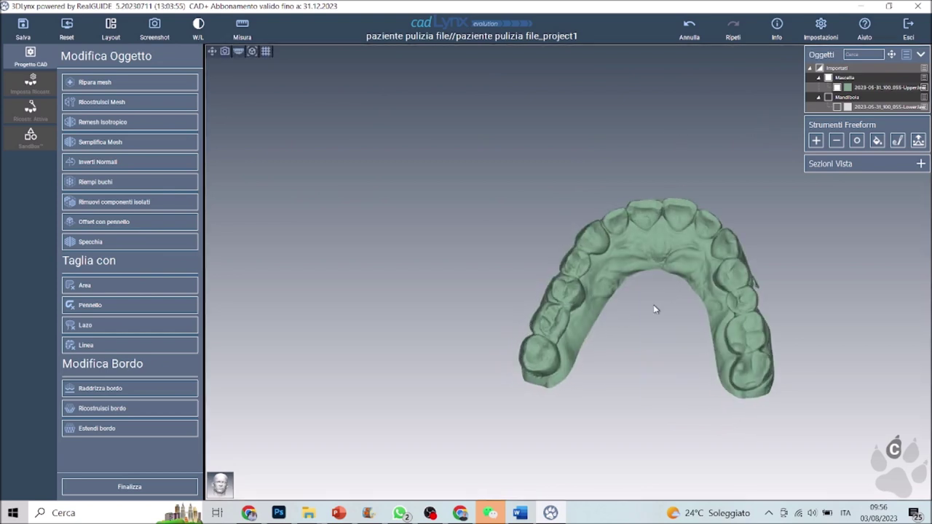
drag(655, 306, 590, 283)
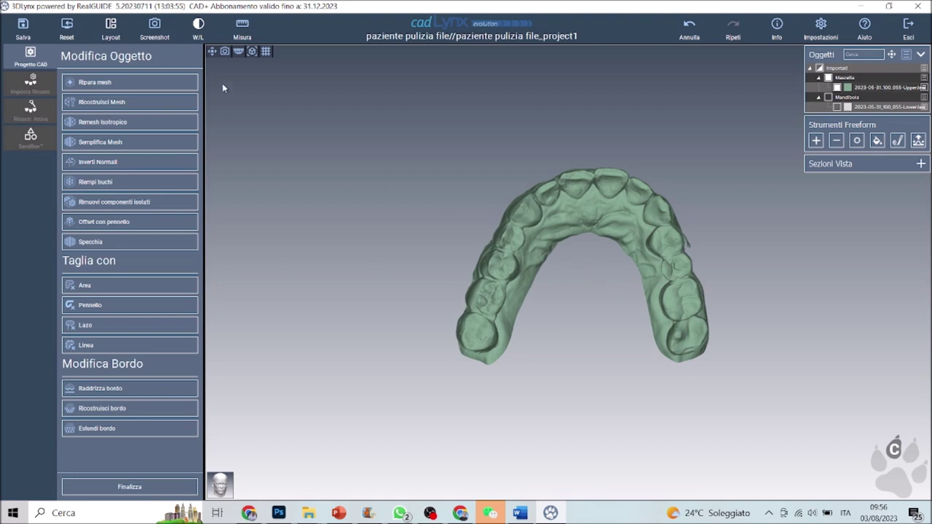
Step: Check the highlighted high-fold edges (Spigoli ad elevata piegatura) on the upper jaw with Ripara mesh, repair them and finalize the edit
click(138, 82)
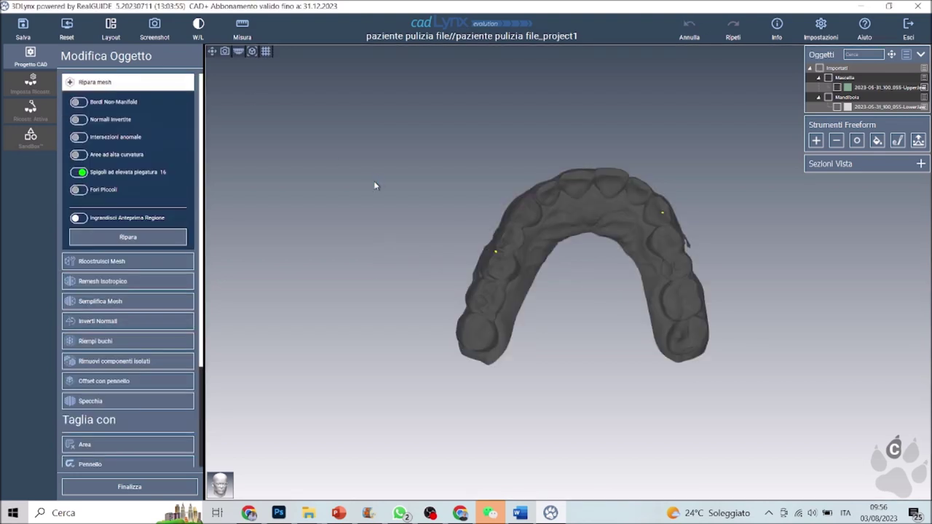
scroll(615, 329, up, 5)
drag(597, 314, 629, 374)
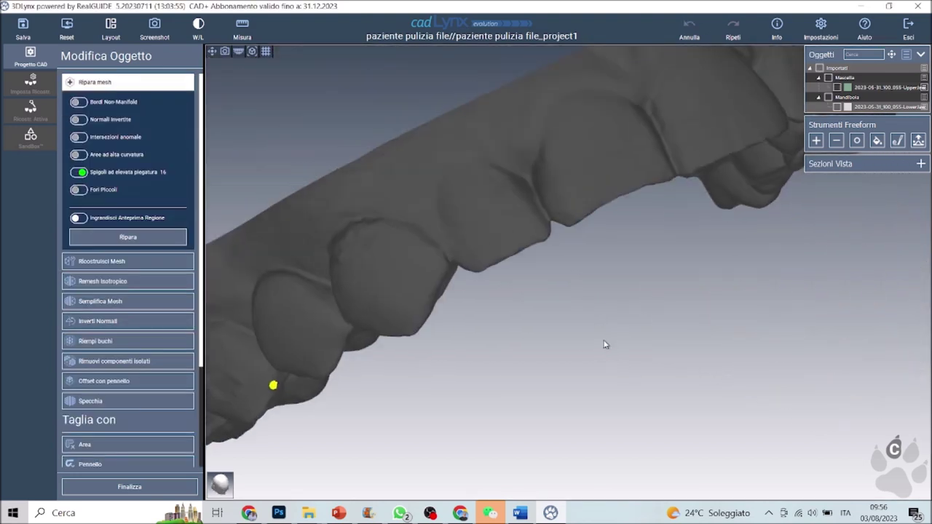
scroll(603, 341, down, 5)
drag(557, 353, 419, 139)
scroll(458, 196, up, 3)
scroll(459, 201, up, 3)
middle_drag(481, 222, 416, 368)
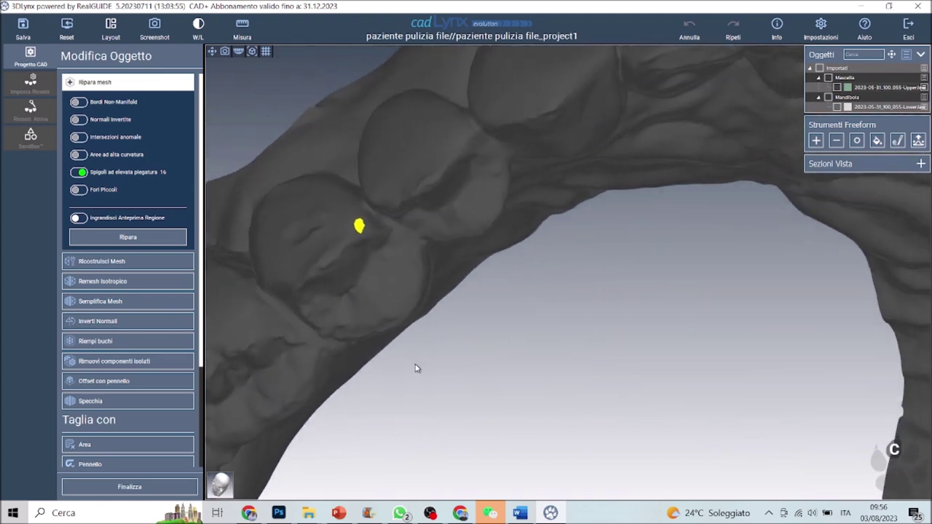
drag(375, 239, 561, 270)
scroll(541, 184, up, 3)
drag(541, 184, 549, 331)
scroll(581, 328, down, 3)
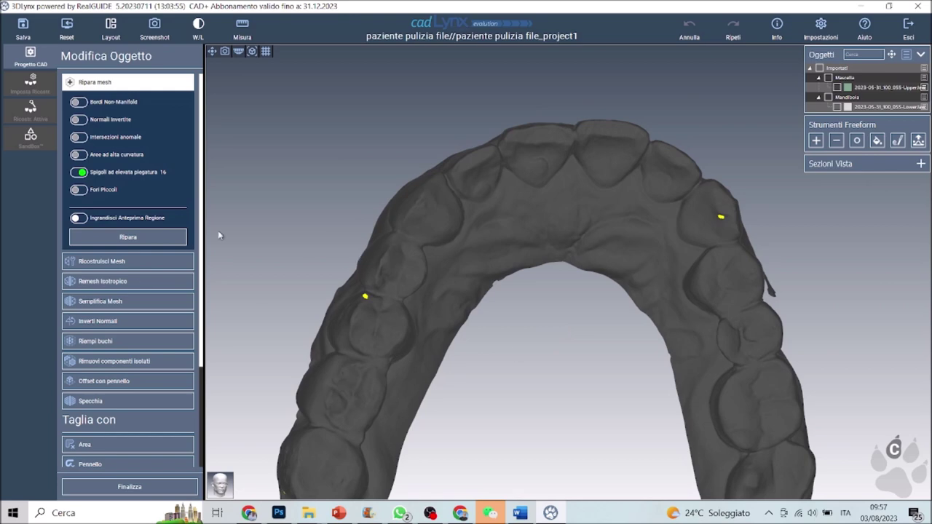
click(124, 238)
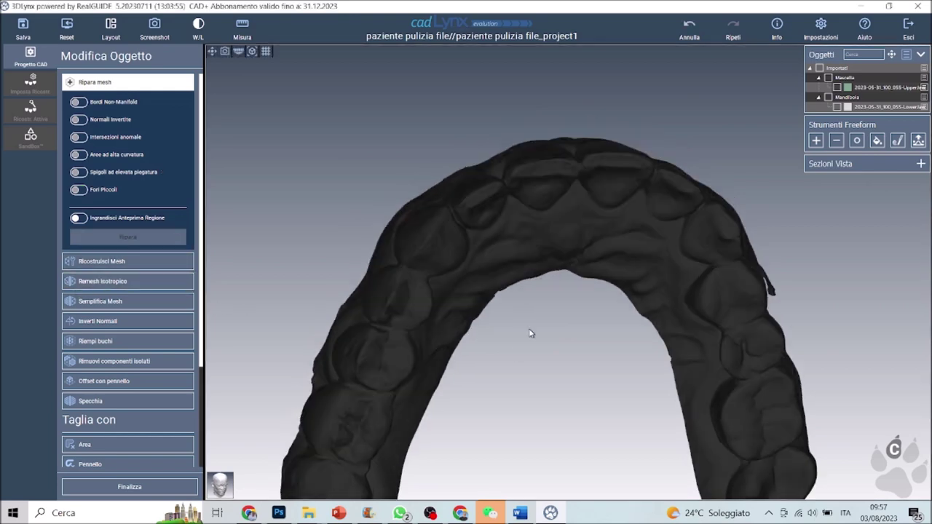
drag(531, 333, 528, 280)
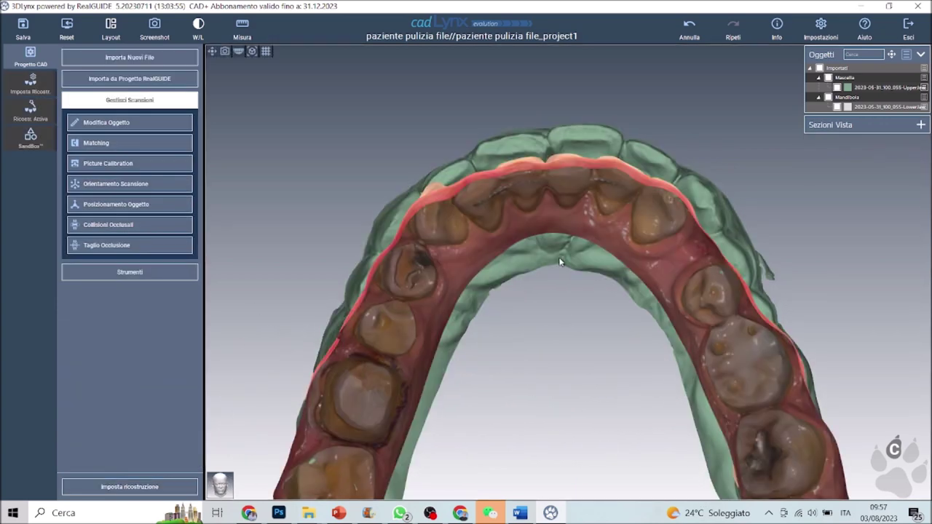
Step: Turn on the texture and the glossy finish for the upper jaw scan
drag(561, 262, 548, 285)
right_click(548, 286)
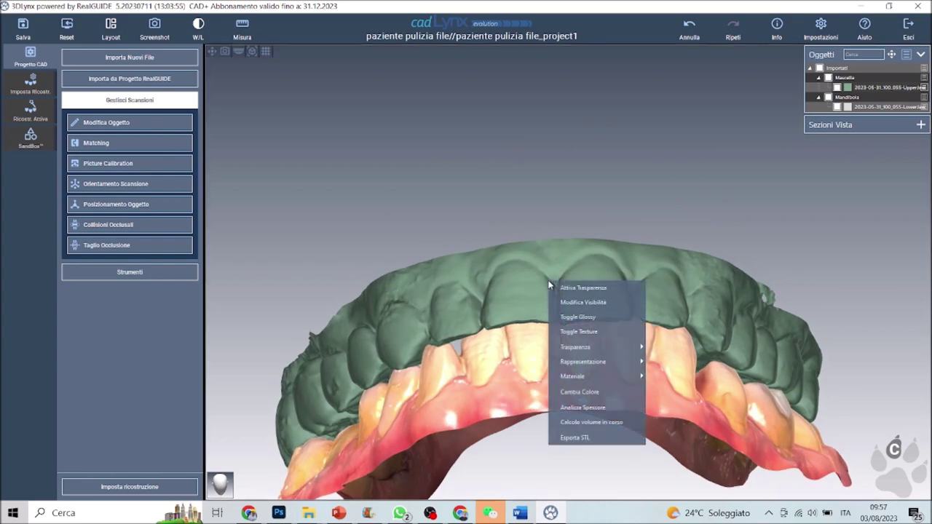
click(572, 334)
scroll(505, 364, down, 5)
drag(506, 364, 485, 354)
scroll(548, 327, up, 5)
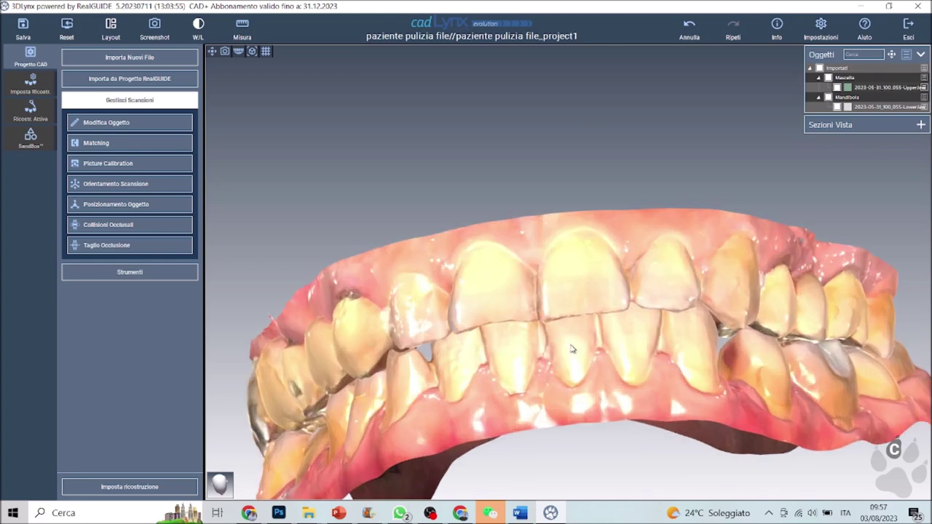
drag(571, 345, 446, 364)
drag(568, 353, 420, 285)
right_click(417, 236)
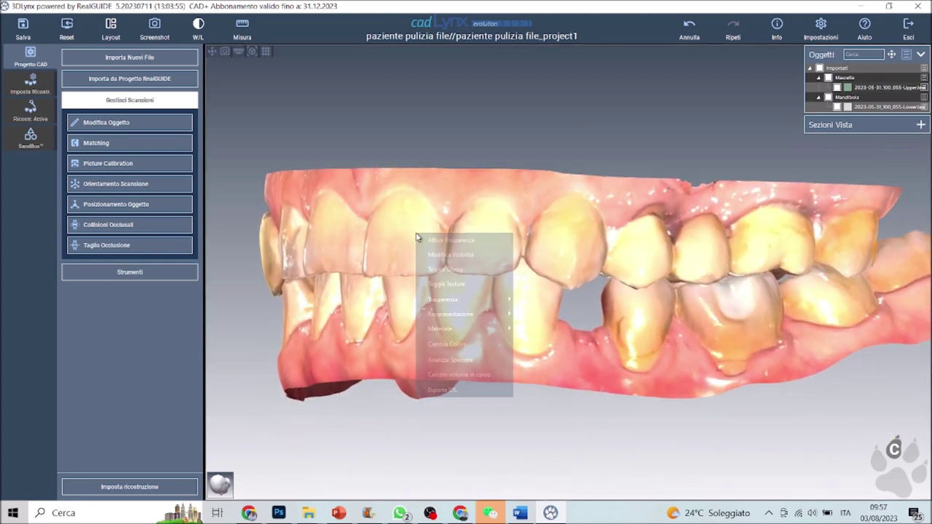
click(443, 271)
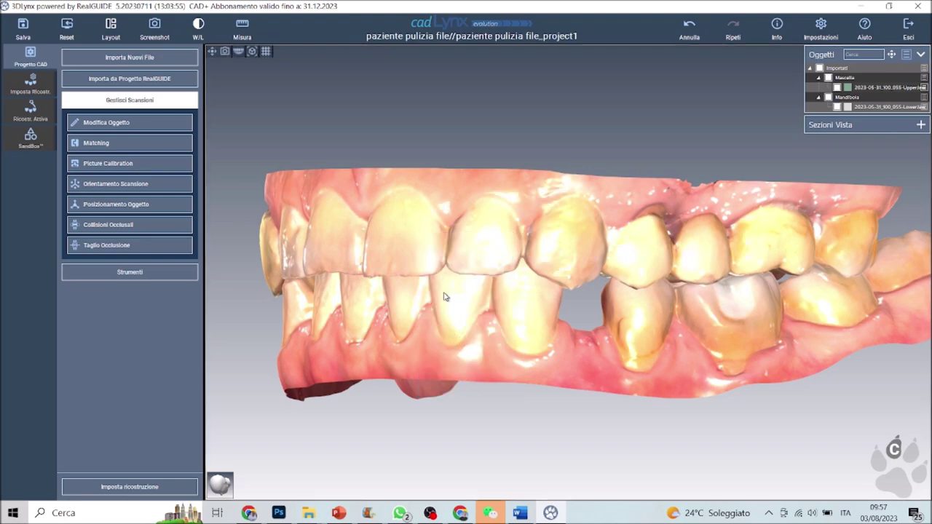
Step: Start Collisioni Occlusali with the LowerJaw scan as the lower arch and the UpperJaw scan as the upper arch
drag(446, 296, 537, 307)
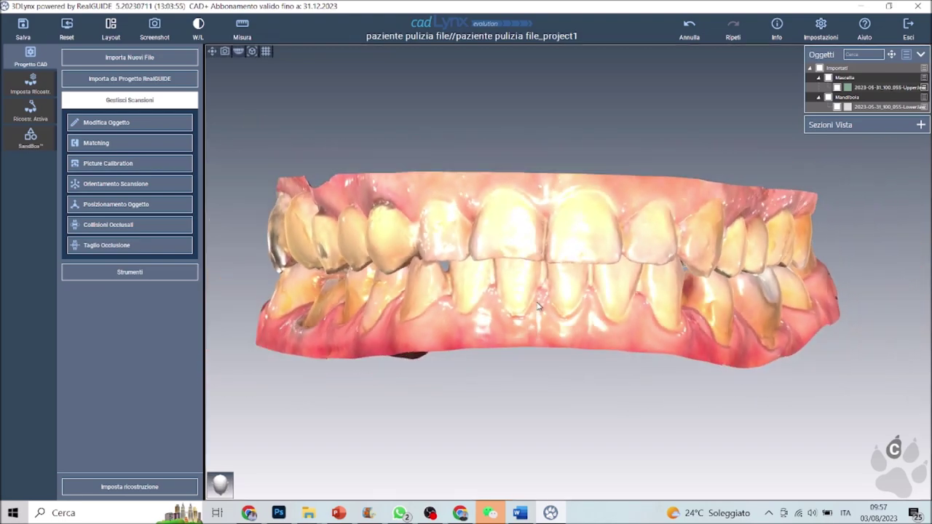
scroll(538, 306, down, 3)
drag(502, 349, 740, 348)
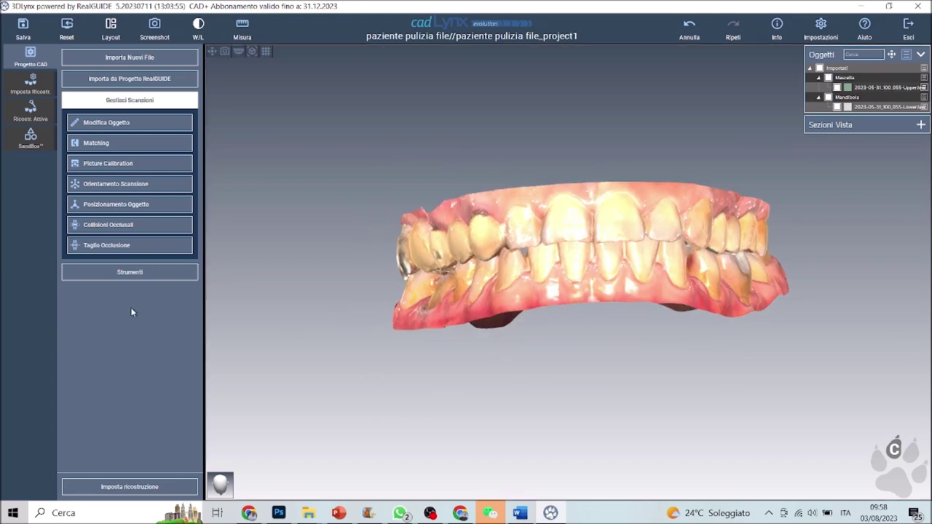
click(113, 227)
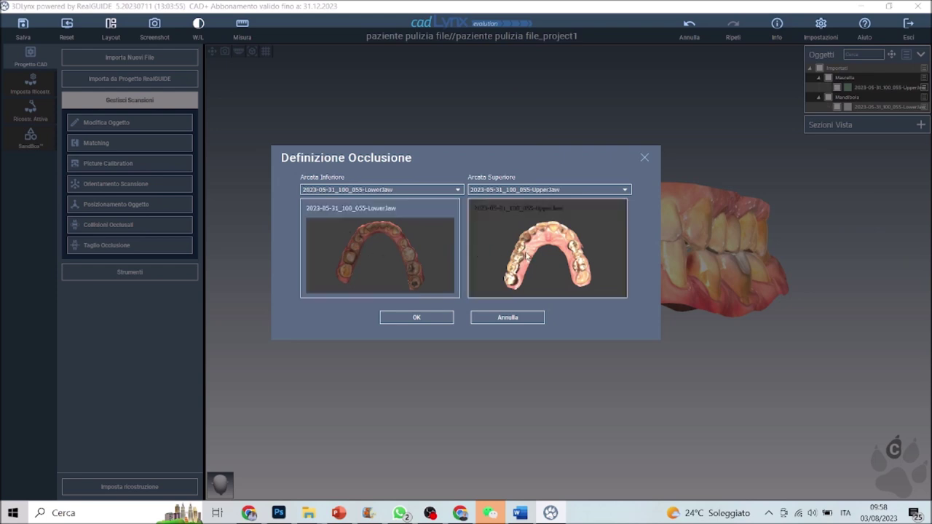
click(428, 318)
drag(539, 356, 731, 343)
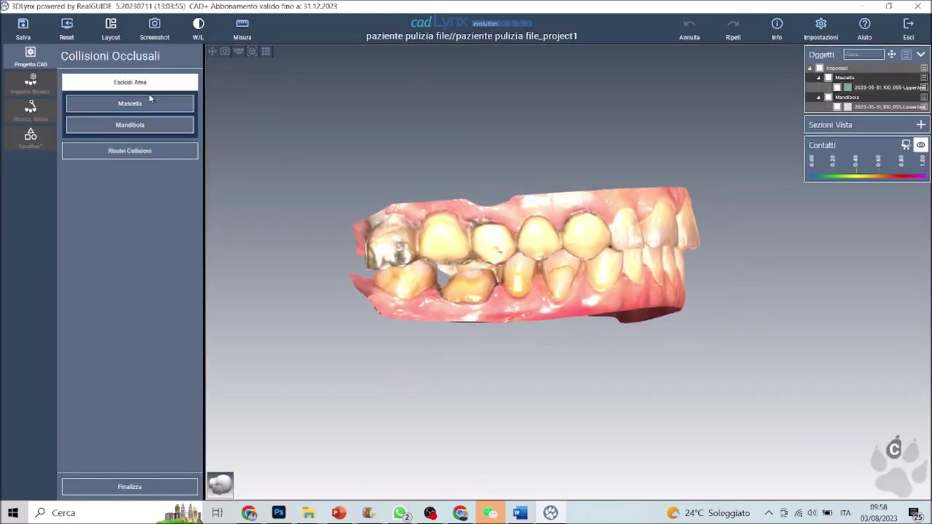
drag(561, 310, 284, 208)
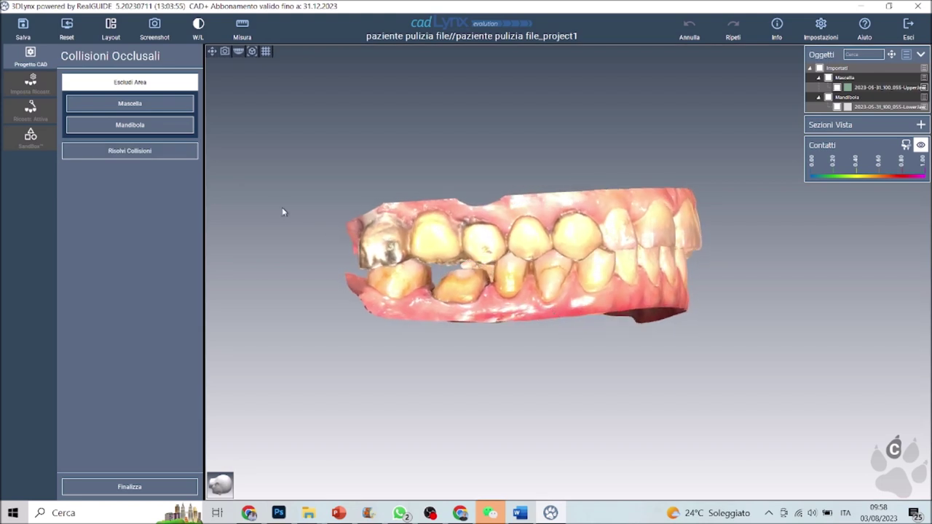
Step: Open Risolvi Collisioni, turn off the texture of the jaw scans and examine the collision spots on the upper teeth
click(158, 151)
drag(514, 289, 568, 461)
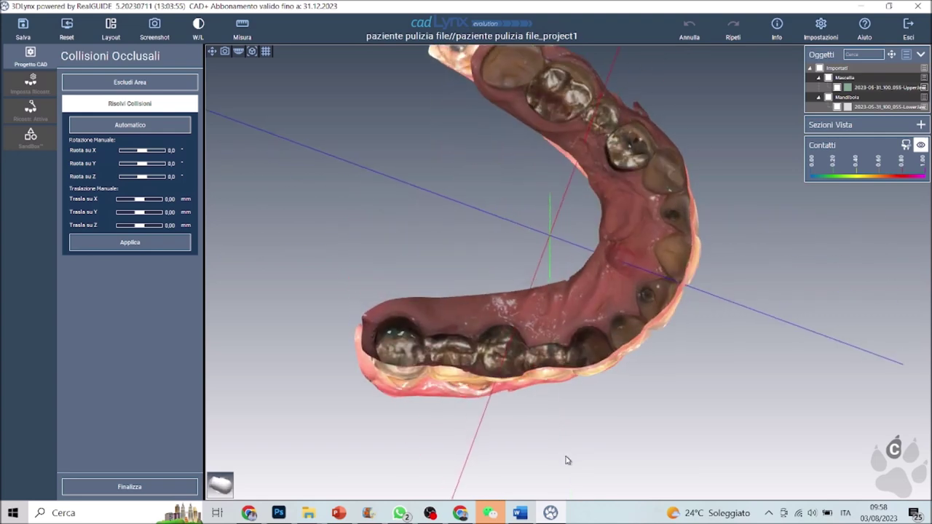
right_click(562, 311)
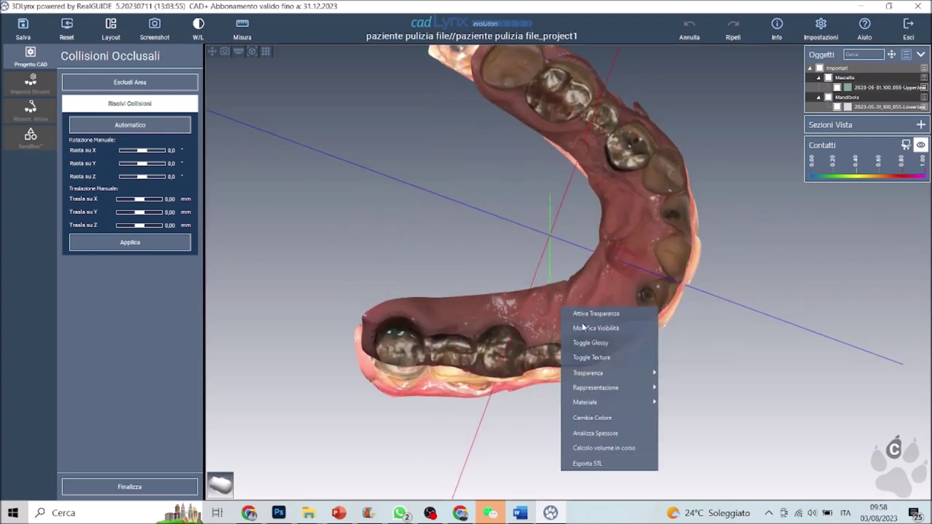
click(604, 358)
drag(496, 395, 487, 413)
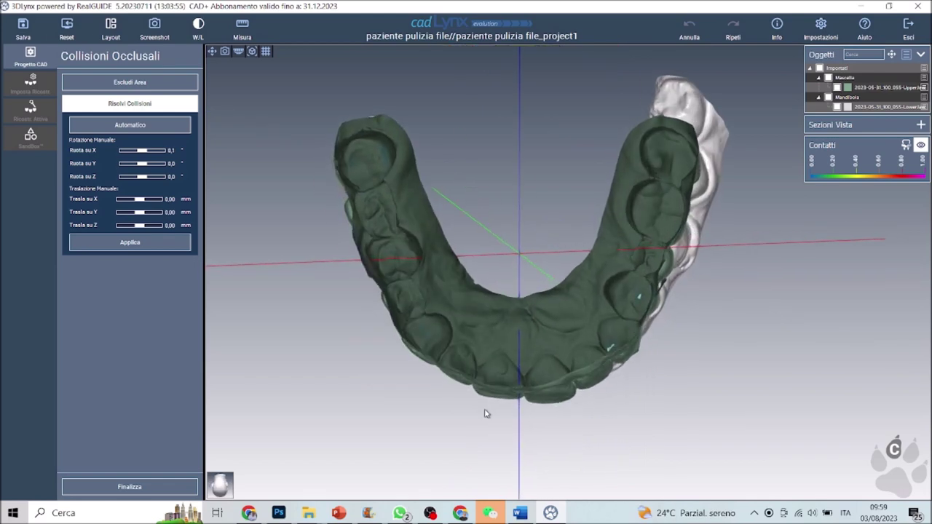
scroll(453, 380, up, 4)
middle_drag(480, 357, 410, 395)
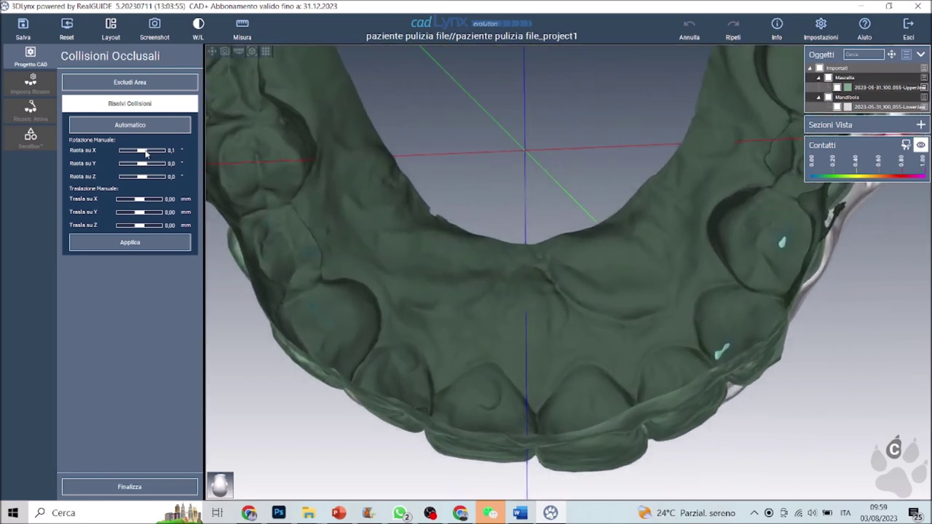
scroll(454, 241, down, 3)
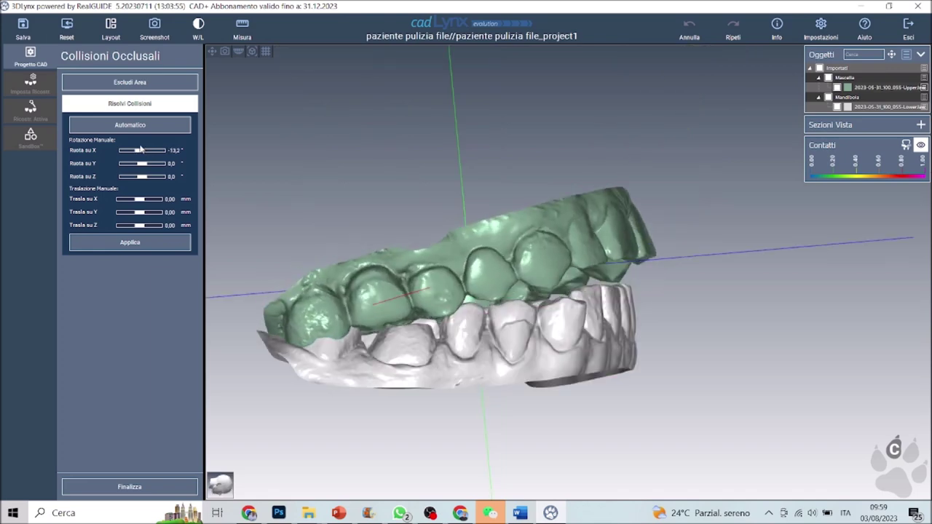
Step: Set the upper jaw's manual rotation about X to 0.1°, apply it and finalize the collision correction
drag(139, 149, 143, 148)
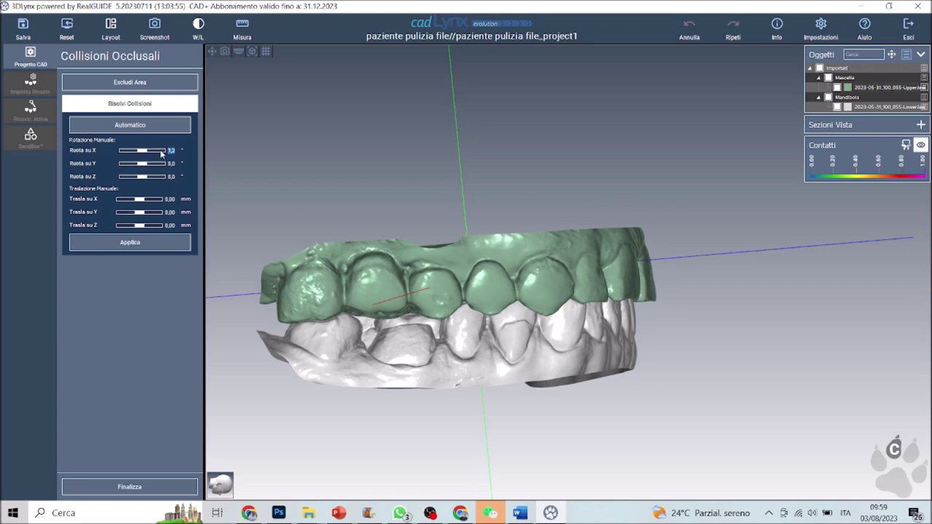
drag(432, 328, 408, 243)
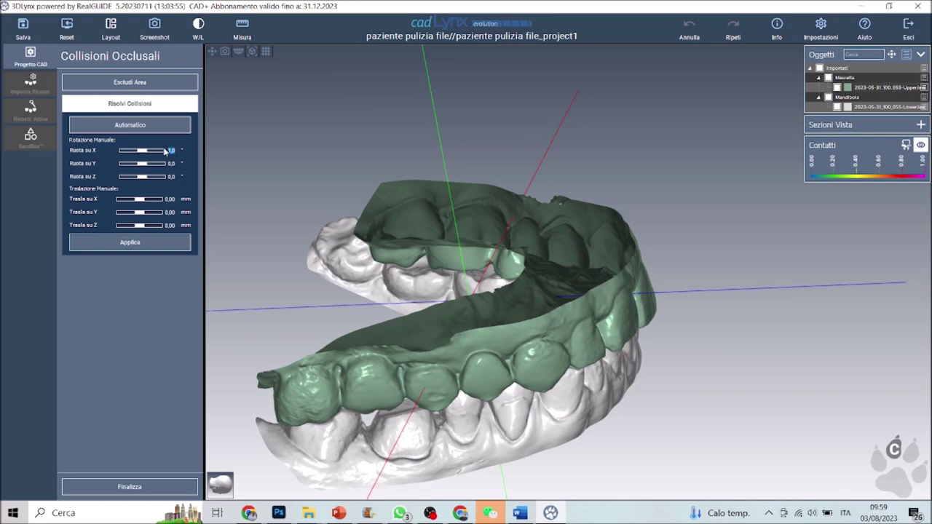
text(0,1)
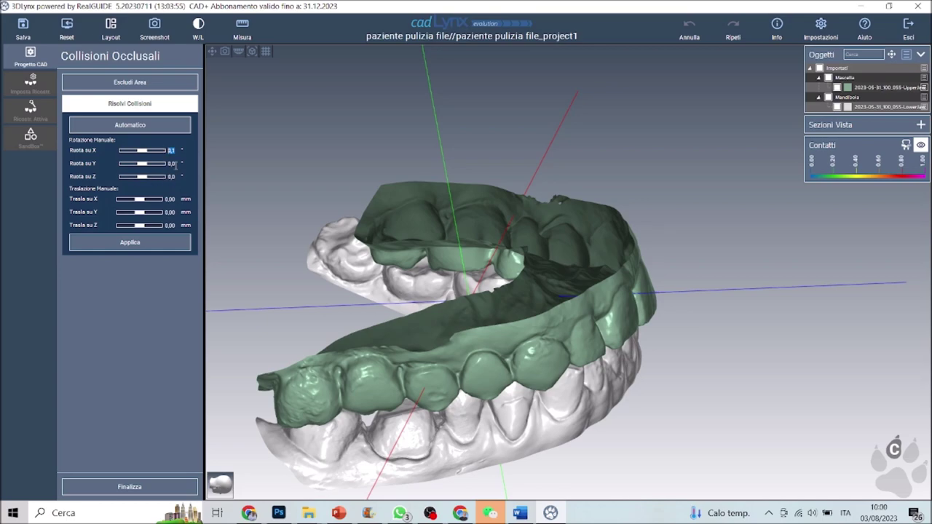
drag(372, 383, 312, 278)
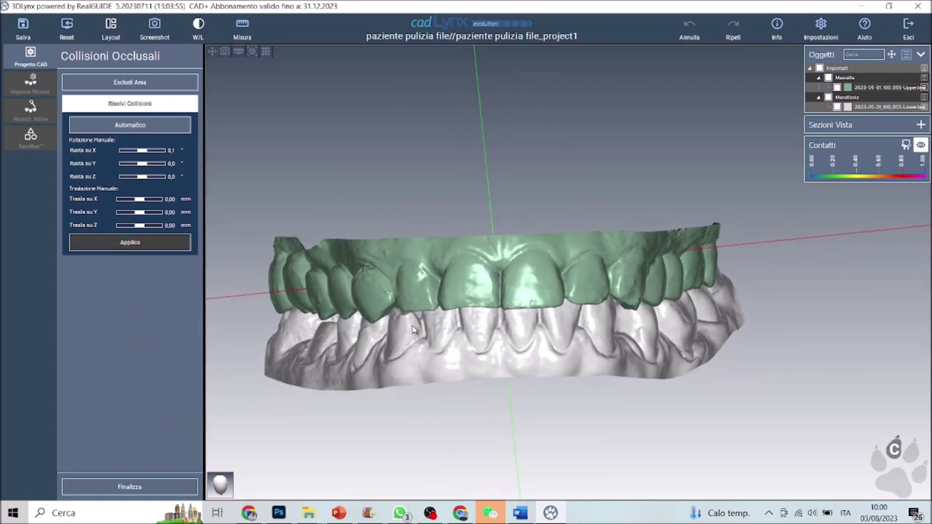
click(141, 244)
click(138, 488)
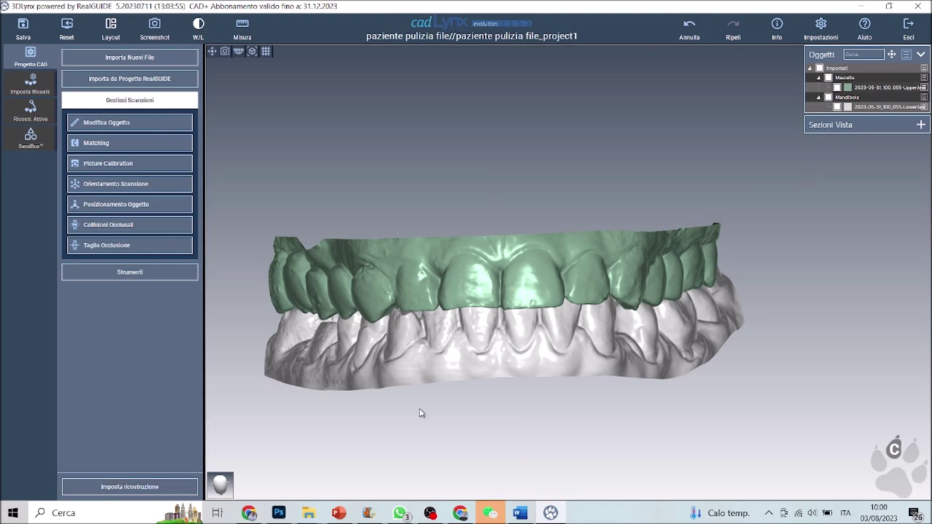
Step: Examine the corrected contact between the upper and lower side teeth up close
drag(368, 361, 634, 350)
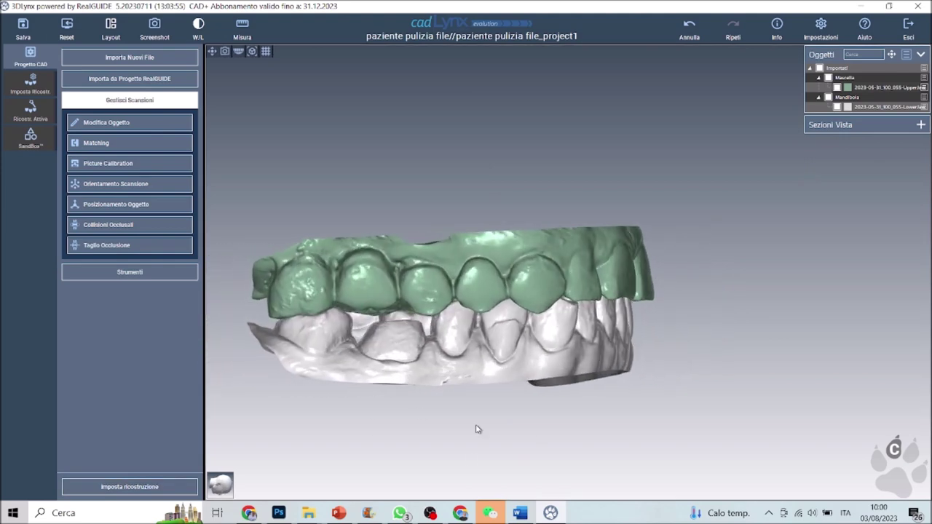
drag(540, 225, 538, 265)
scroll(469, 363, up, 6)
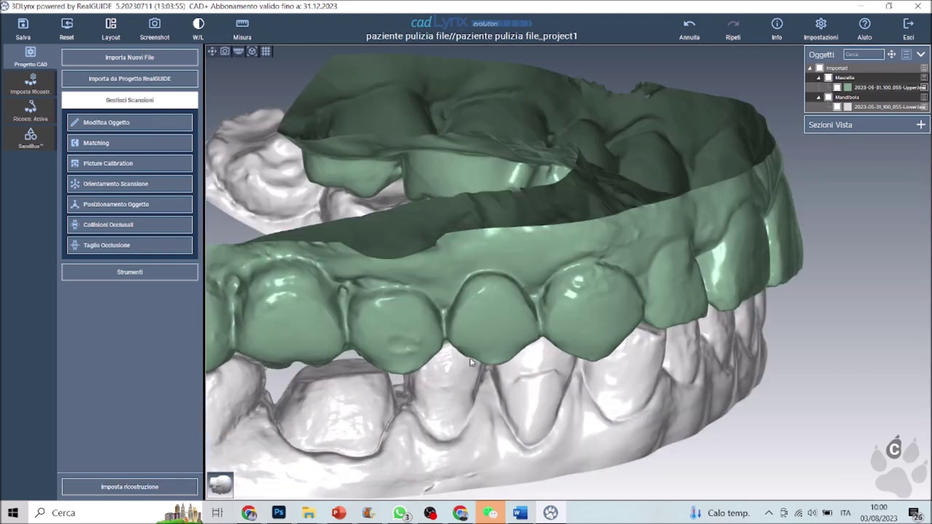